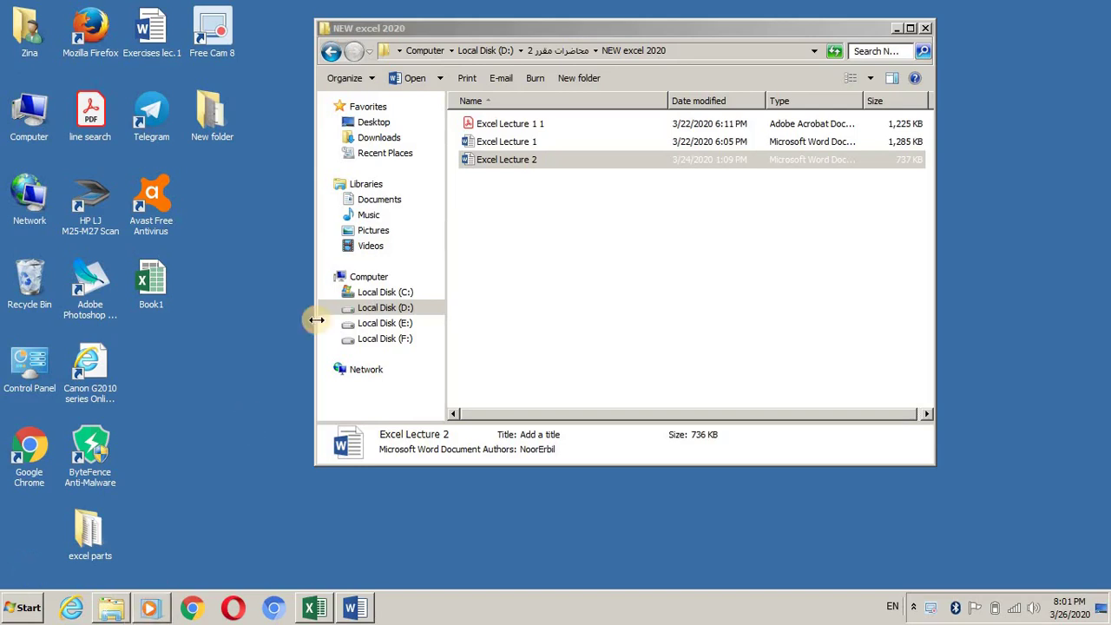
Step: Open the Excel Lecture 2 document in Word from the NEW excel 2020 folder
{"action": "left_click", "coordinate": [469, 159]}
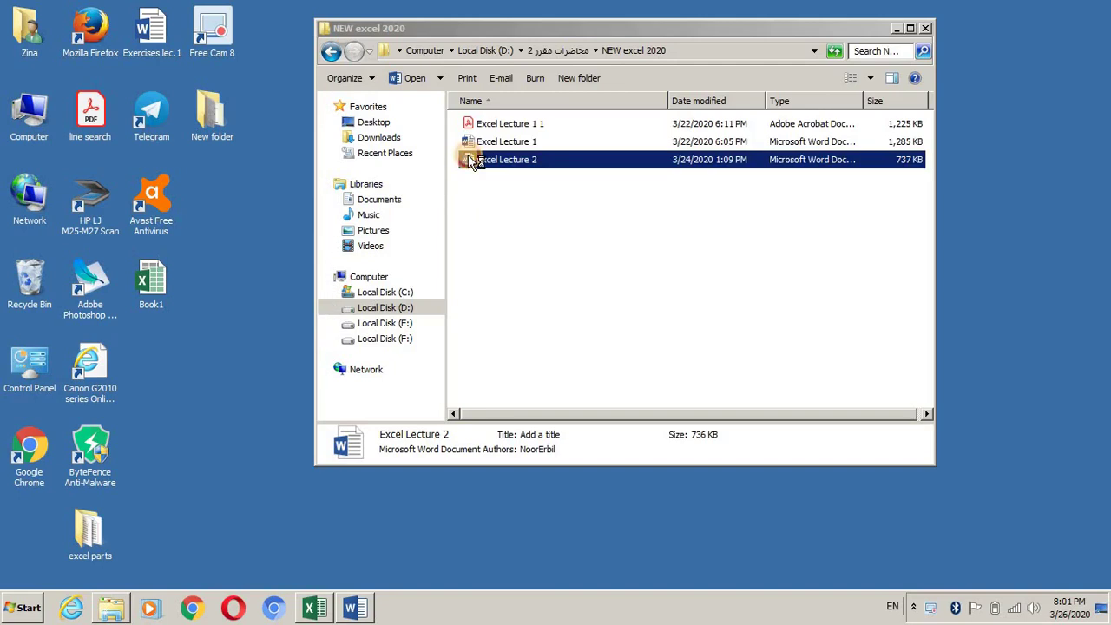
{"action": "double_click", "coordinate": [475, 163]}
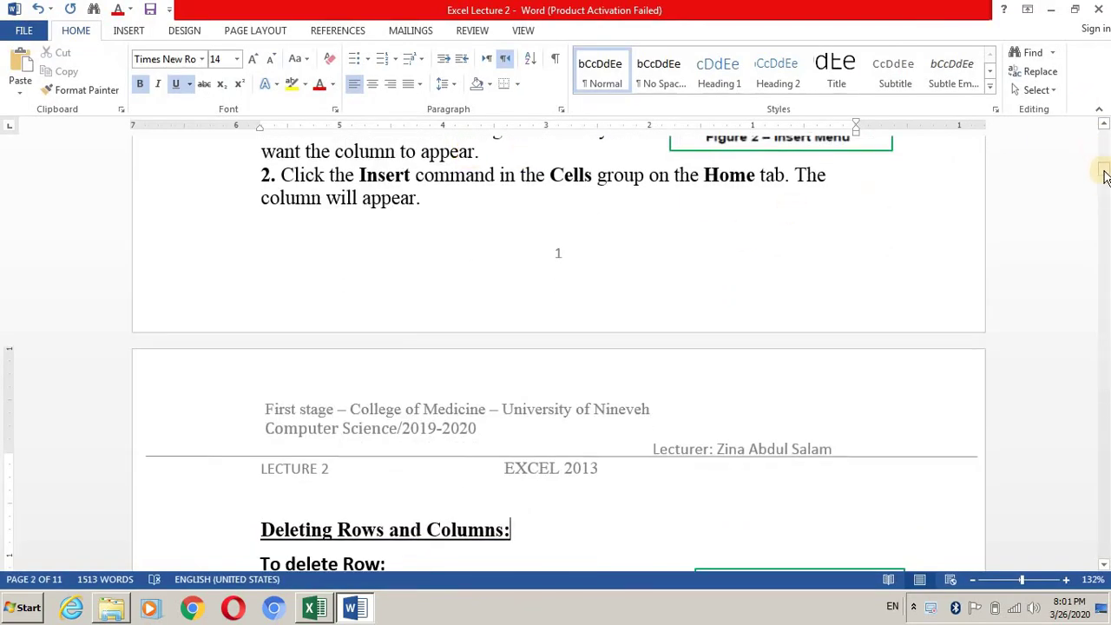
Step: Scroll up to the Conditional Formatting heading on page 1 of the lecture
{"action": "left_click_drag", "start_coordinate": [1102, 169], "coordinate": [1100, 130]}
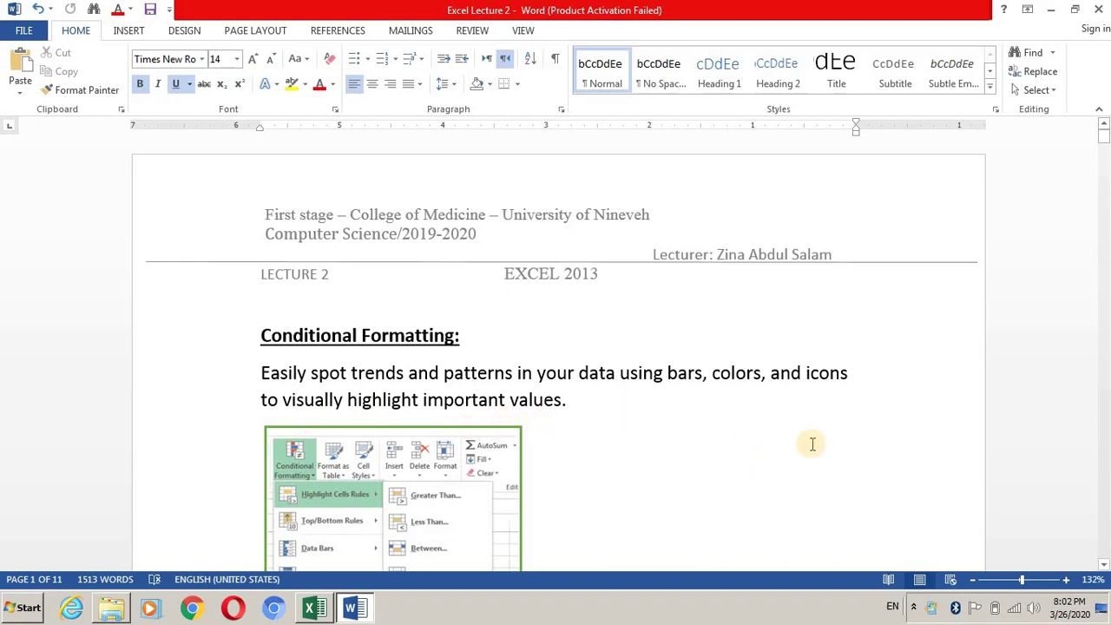
Step: Scroll down so the whole conditional formatting illustration is visible
{"action": "left_click", "coordinate": [1104, 566]}
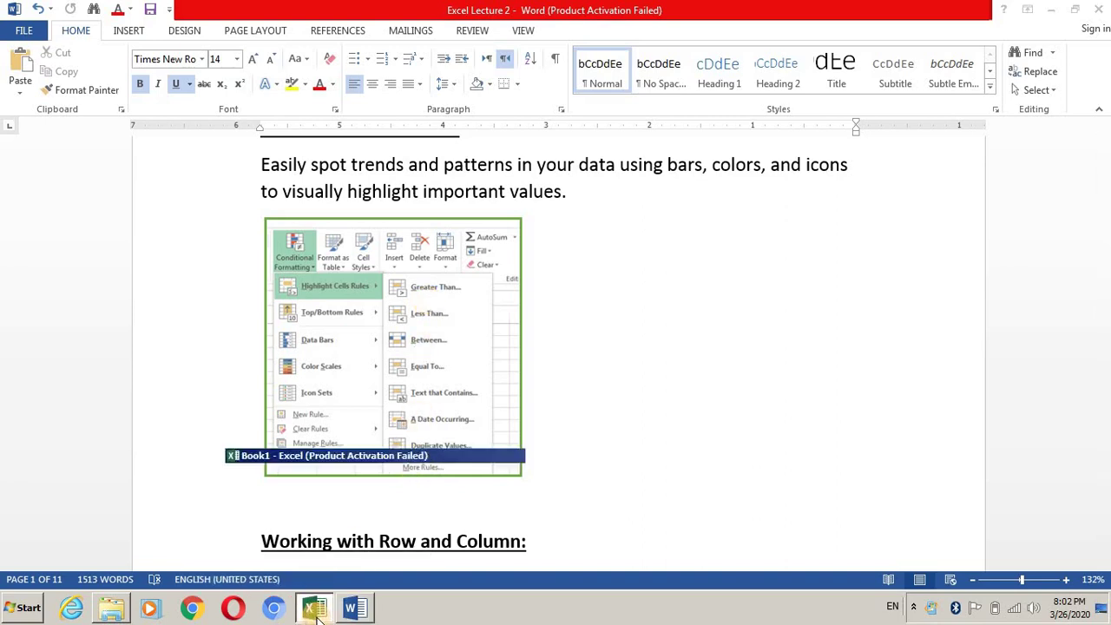
Step: Switch to the Book1 workbook in Excel
{"action": "left_click", "coordinate": [287, 457]}
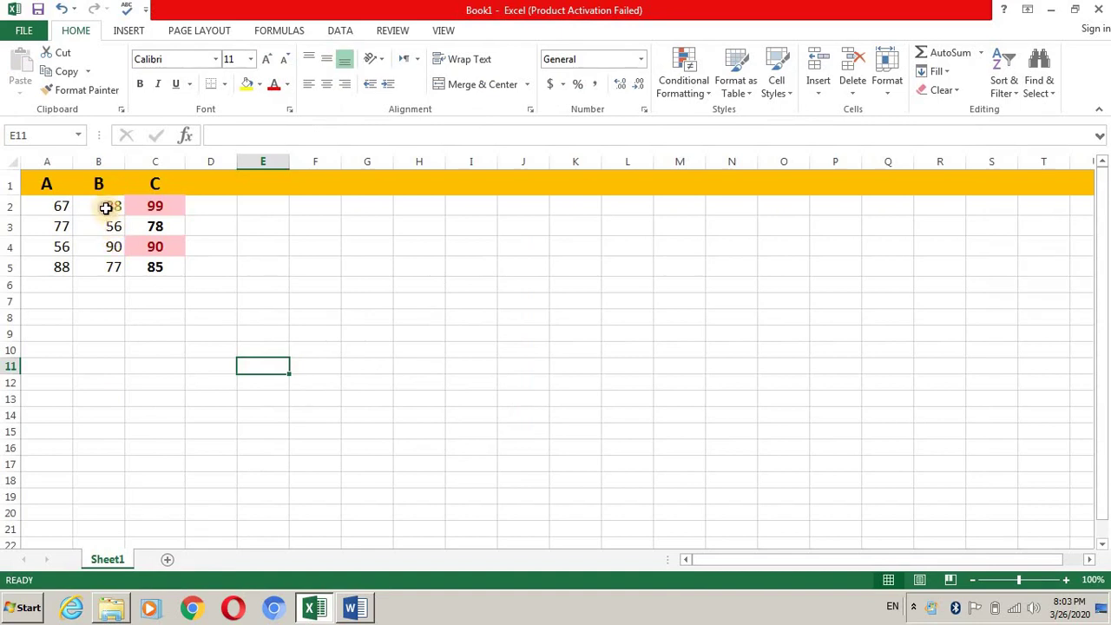
Step: Apply a Greater Than 80 rule with Green Fill with Dark Green Text to B2:B5
{"action": "left_click_drag", "start_coordinate": [107, 208], "coordinate": [112, 260]}
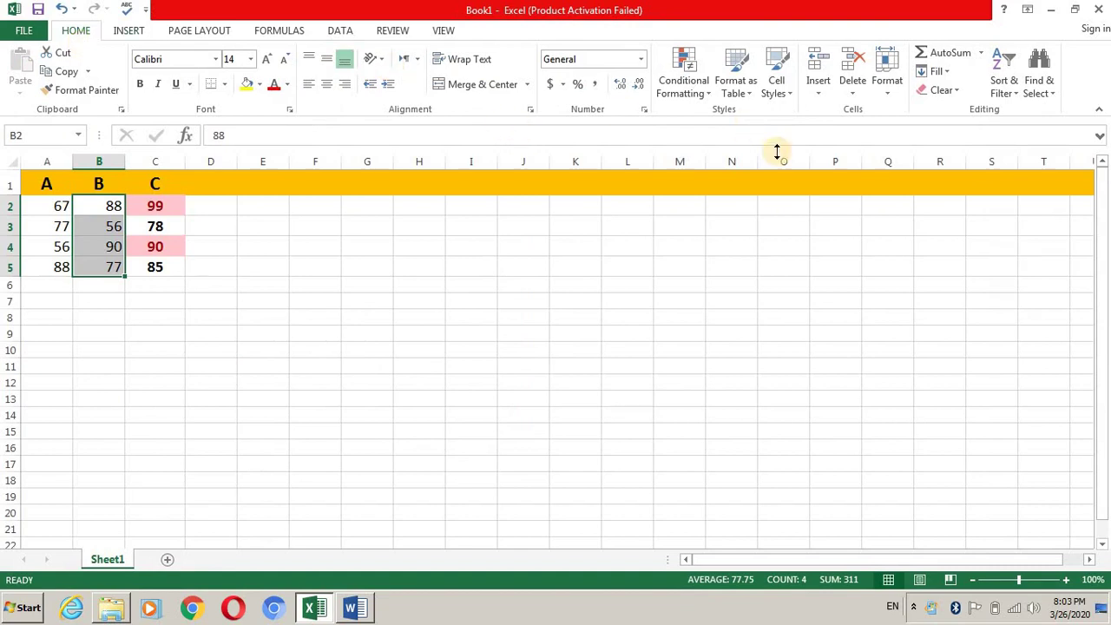
{"action": "left_click", "coordinate": [709, 96]}
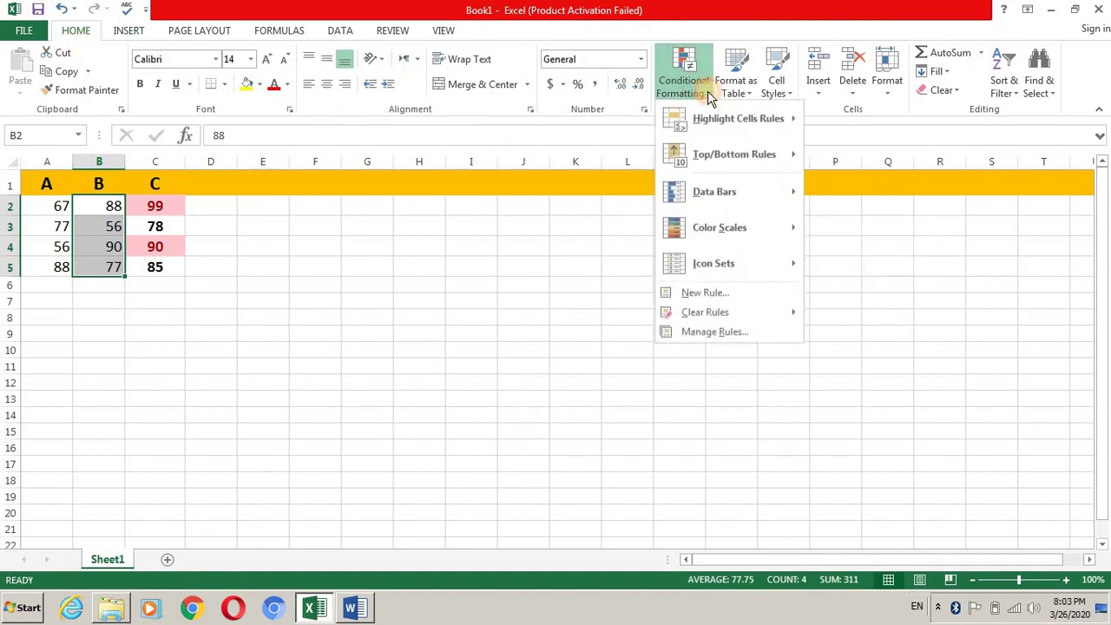
{"action": "mouse_move", "coordinate": [718, 136]}
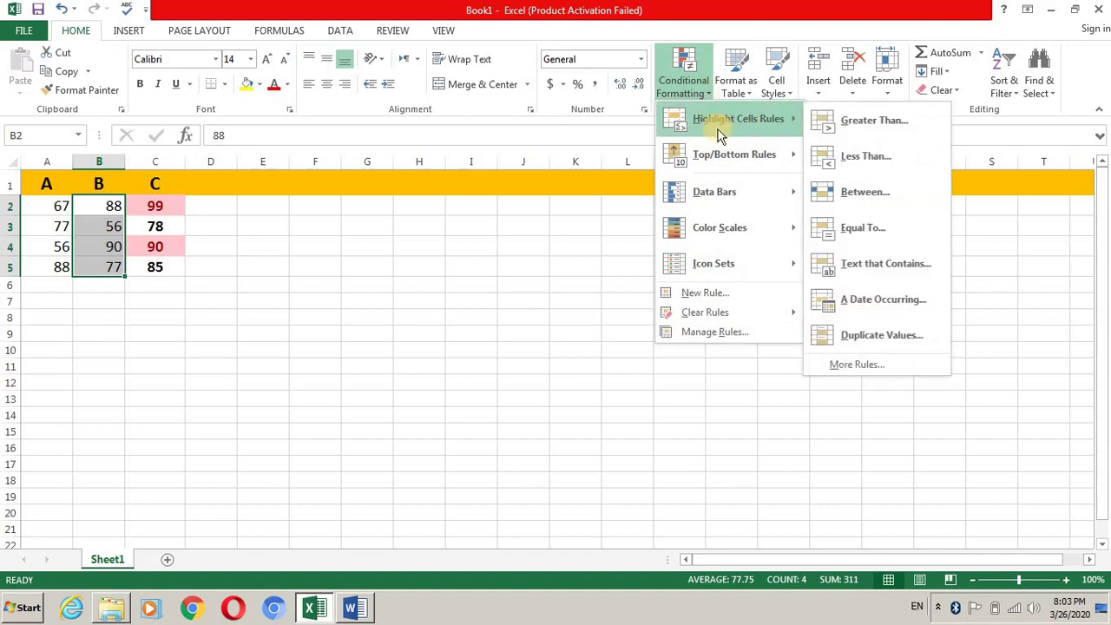
{"action": "left_click", "coordinate": [867, 128]}
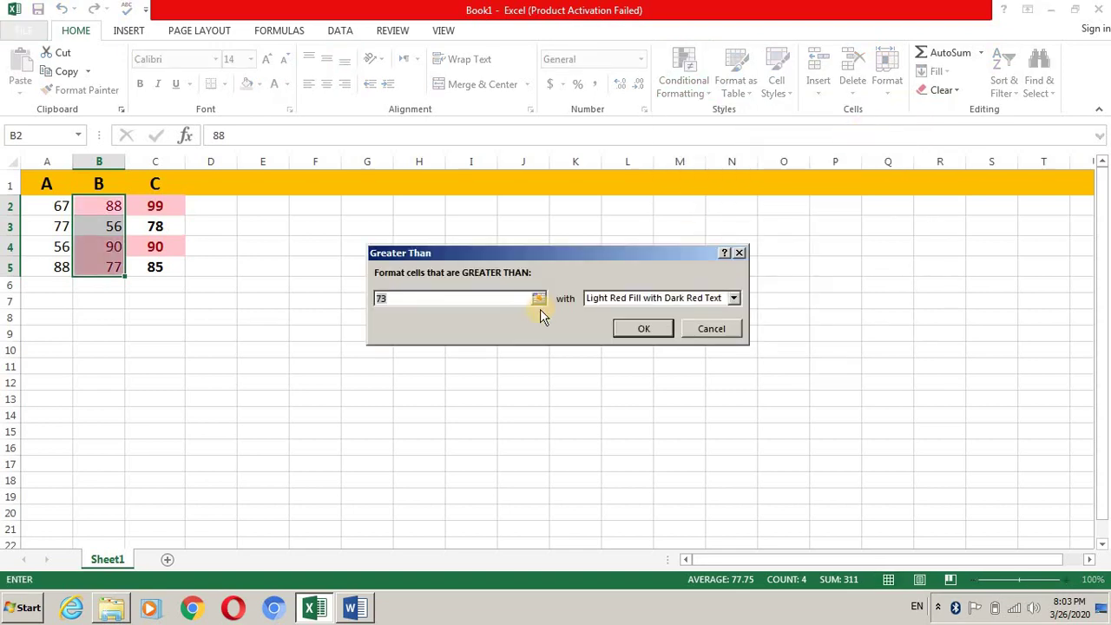
{"action": "left_click", "coordinate": [407, 300]}
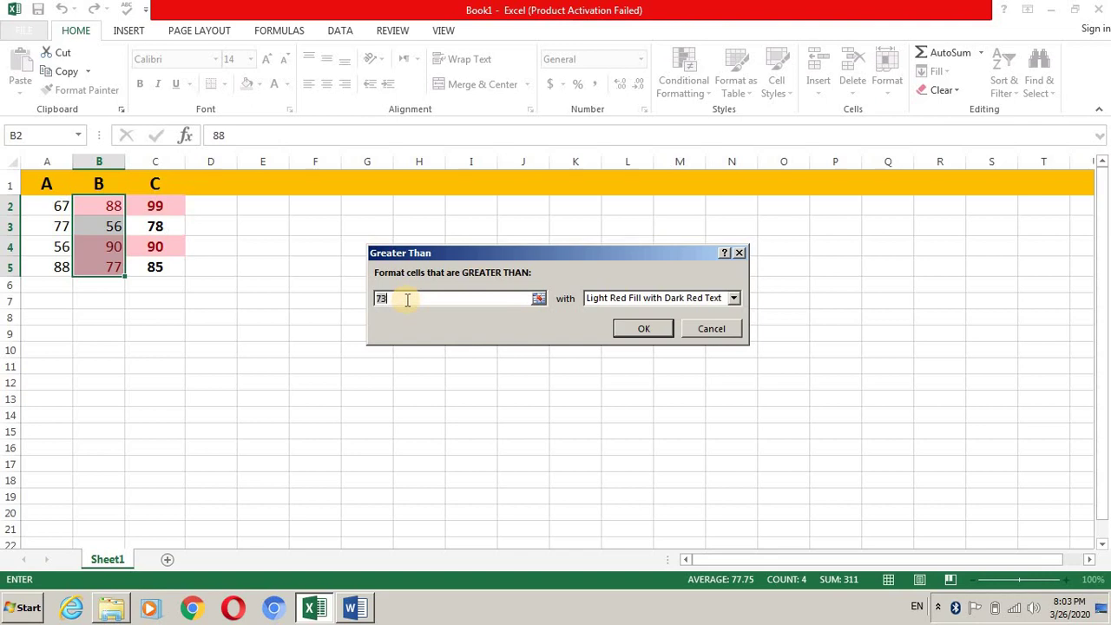
{"action": "type", "text": "8"}
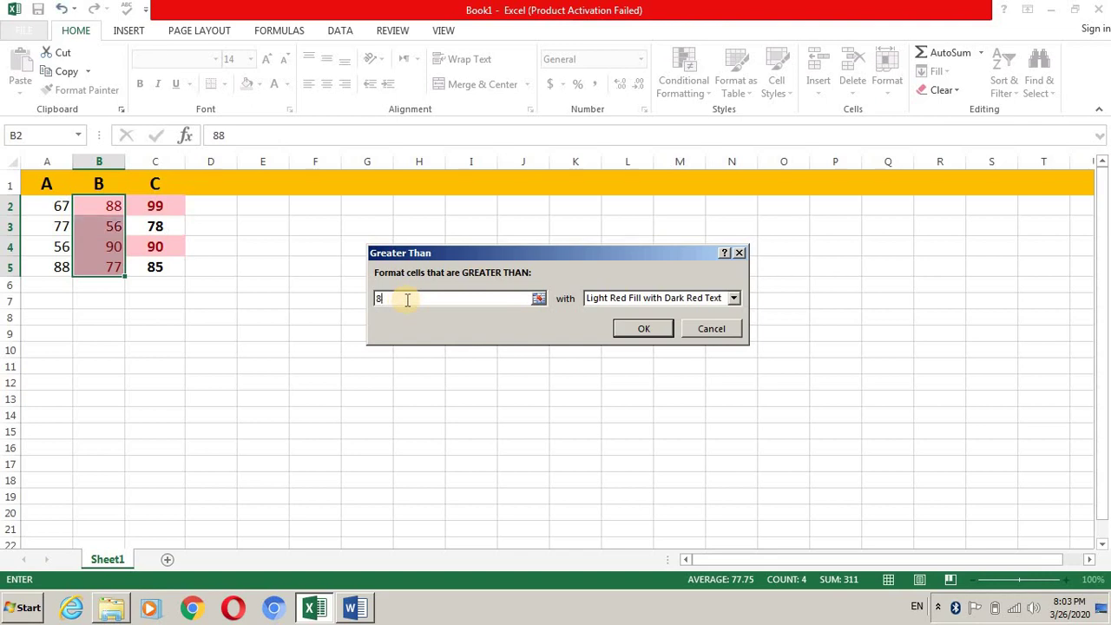
{"action": "type", "text": "0"}
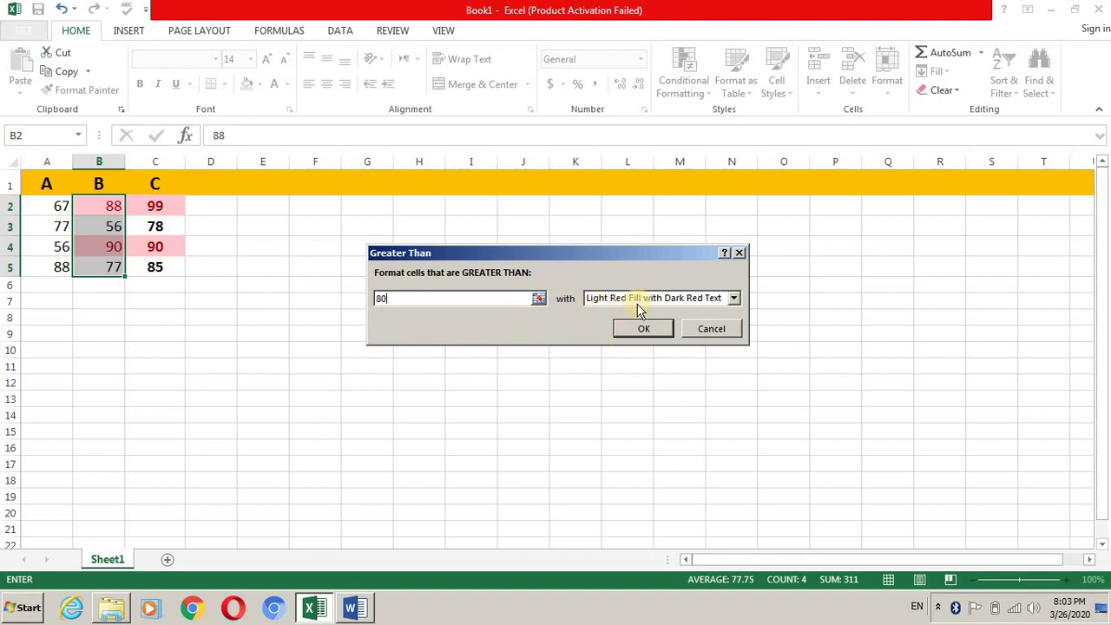
{"action": "left_click", "coordinate": [734, 298]}
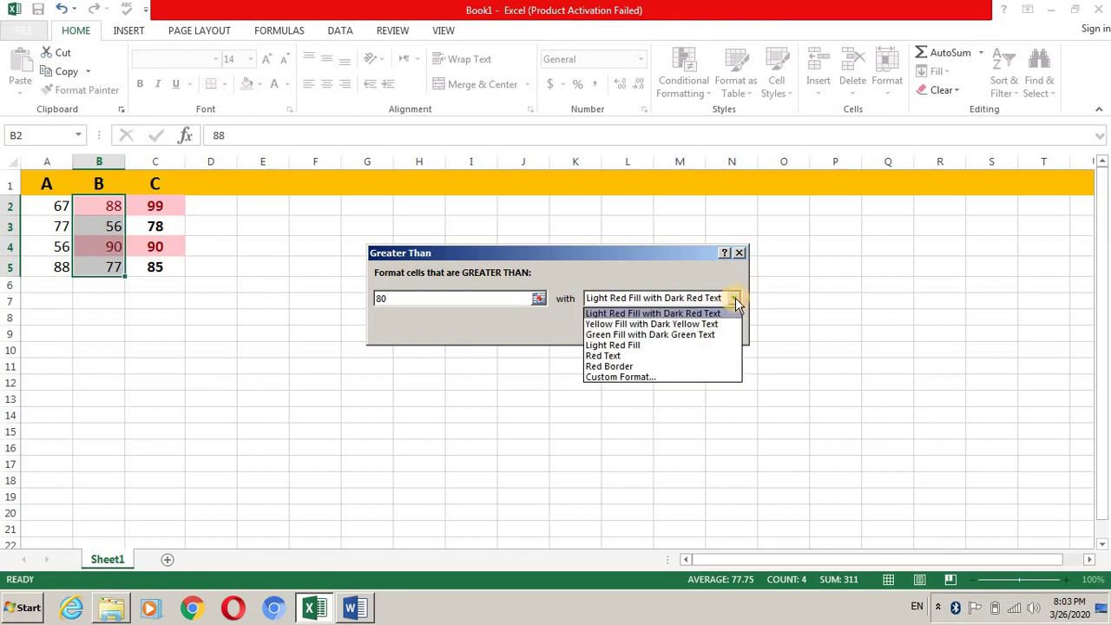
{"action": "left_click", "coordinate": [670, 337]}
{"action": "left_click", "coordinate": [654, 337]}
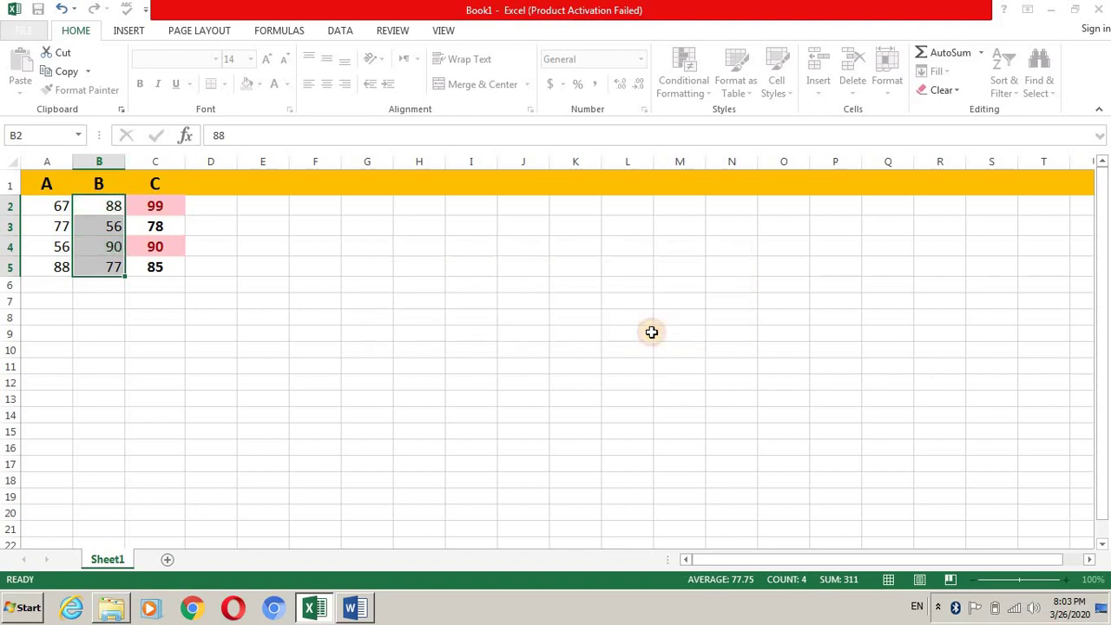
{"action": "left_click", "coordinate": [138, 334]}
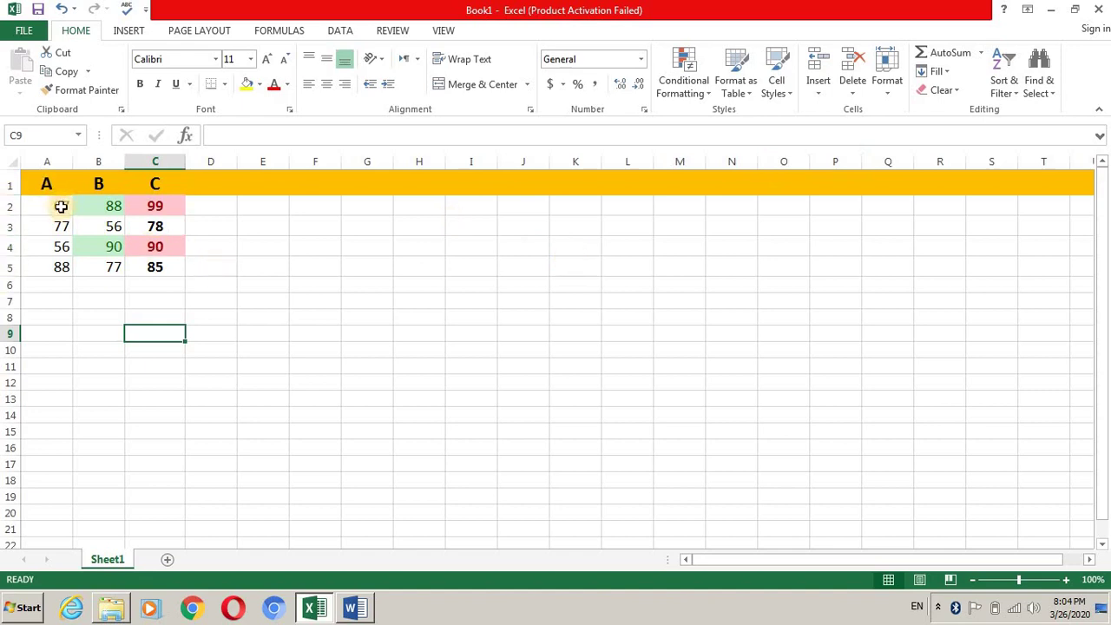
Step: Apply orange Gradient Fill data bars to the scores in A2:A5
{"action": "left_click_drag", "start_coordinate": [59, 209], "coordinate": [61, 265]}
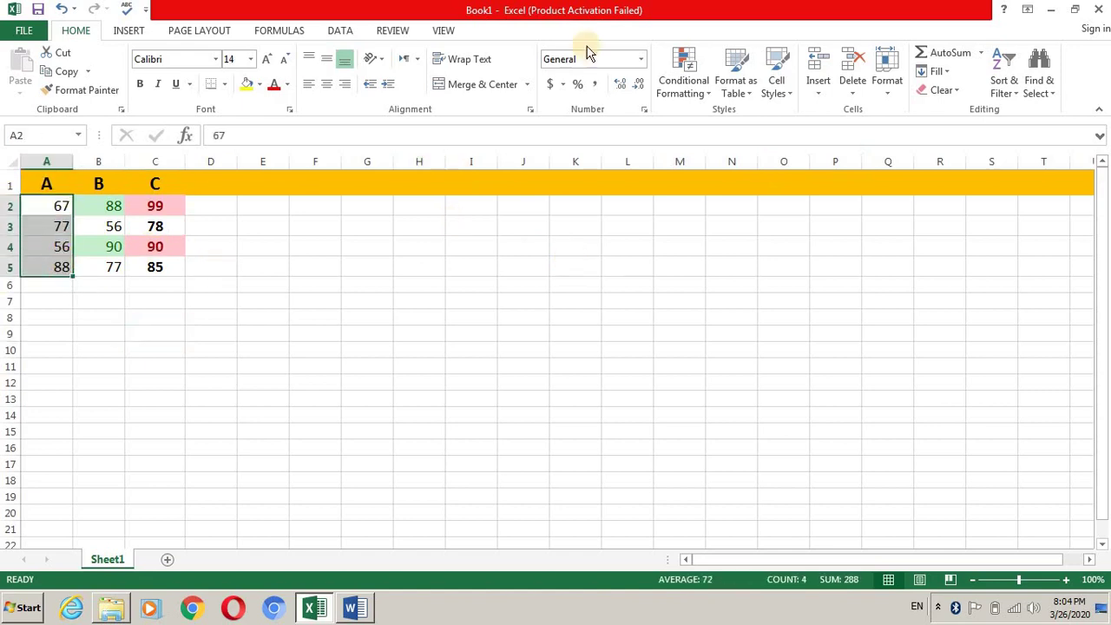
{"action": "left_click", "coordinate": [709, 96]}
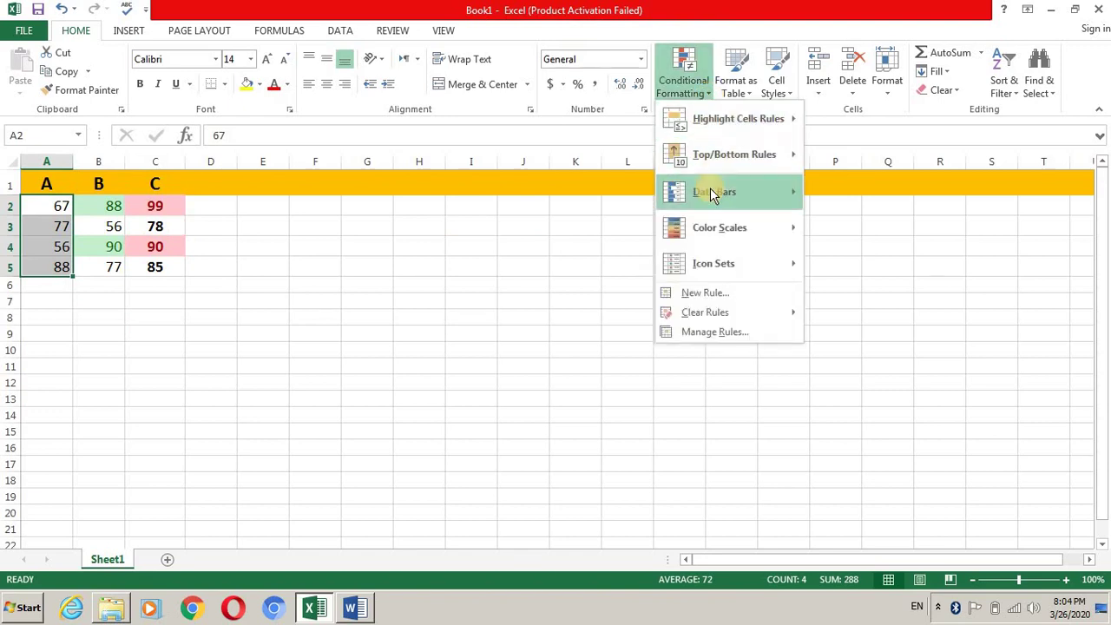
{"action": "mouse_move", "coordinate": [710, 193]}
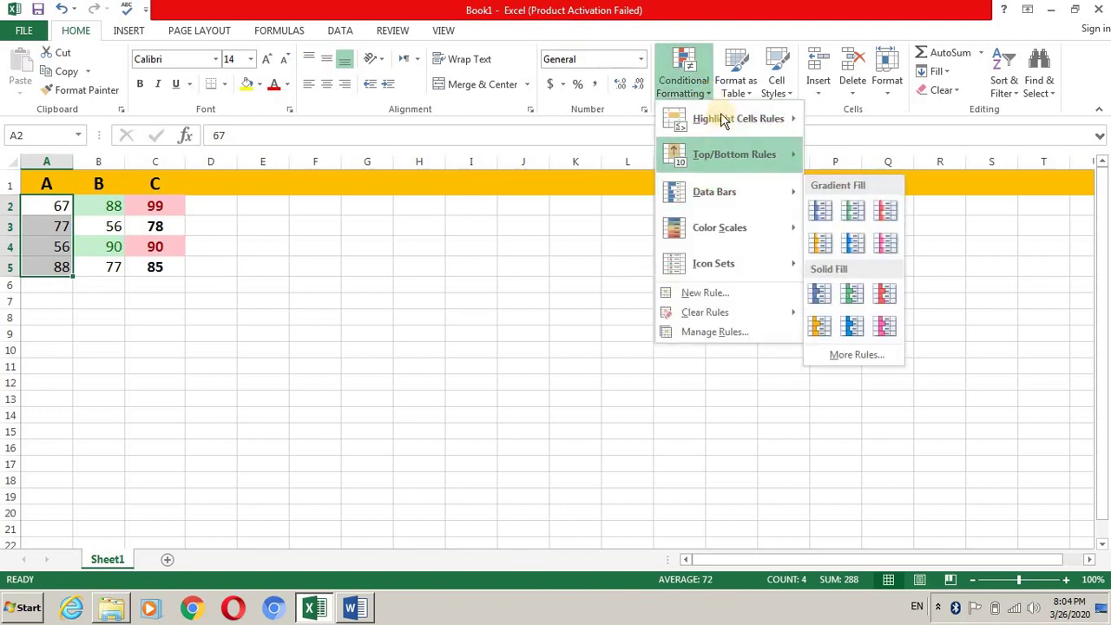
{"action": "mouse_move", "coordinate": [725, 124]}
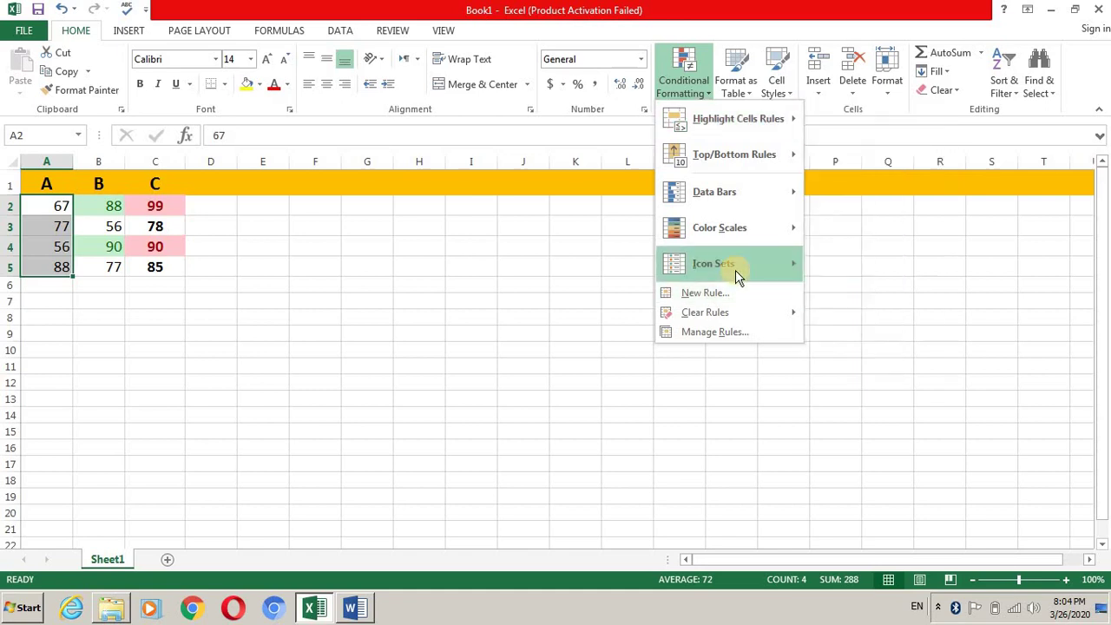
{"action": "mouse_move", "coordinate": [736, 270]}
{"action": "mouse_move", "coordinate": [722, 194]}
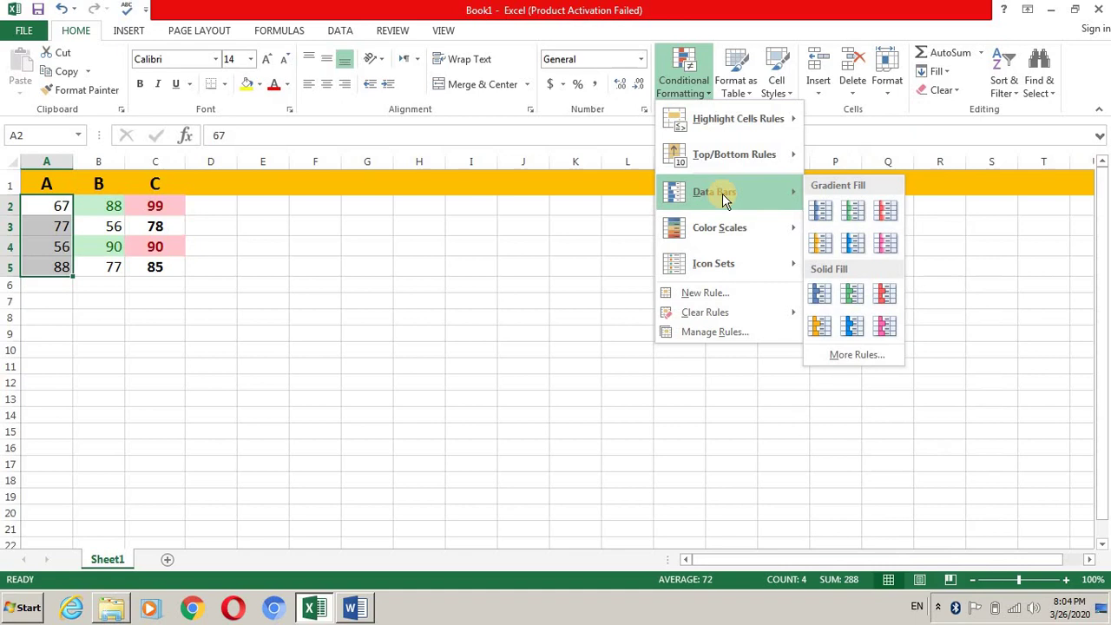
{"action": "left_click", "coordinate": [821, 246]}
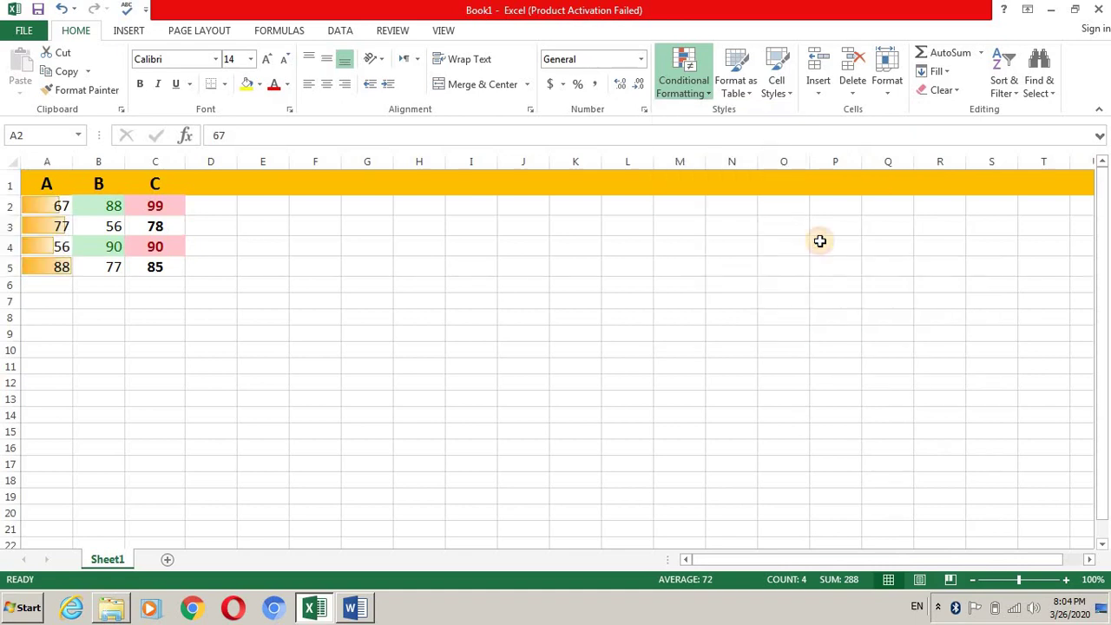
{"action": "left_click", "coordinate": [430, 343]}
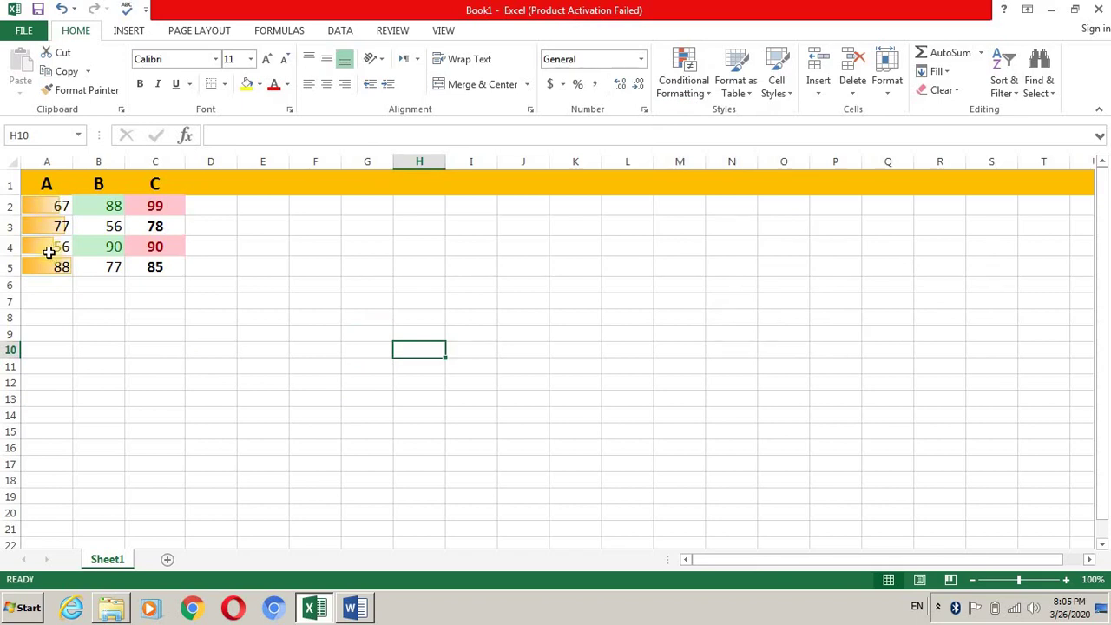
Step: Return to Excel Lecture 2 in Word and scroll down to Working with Row and Column
{"action": "left_click", "coordinate": [351, 610]}
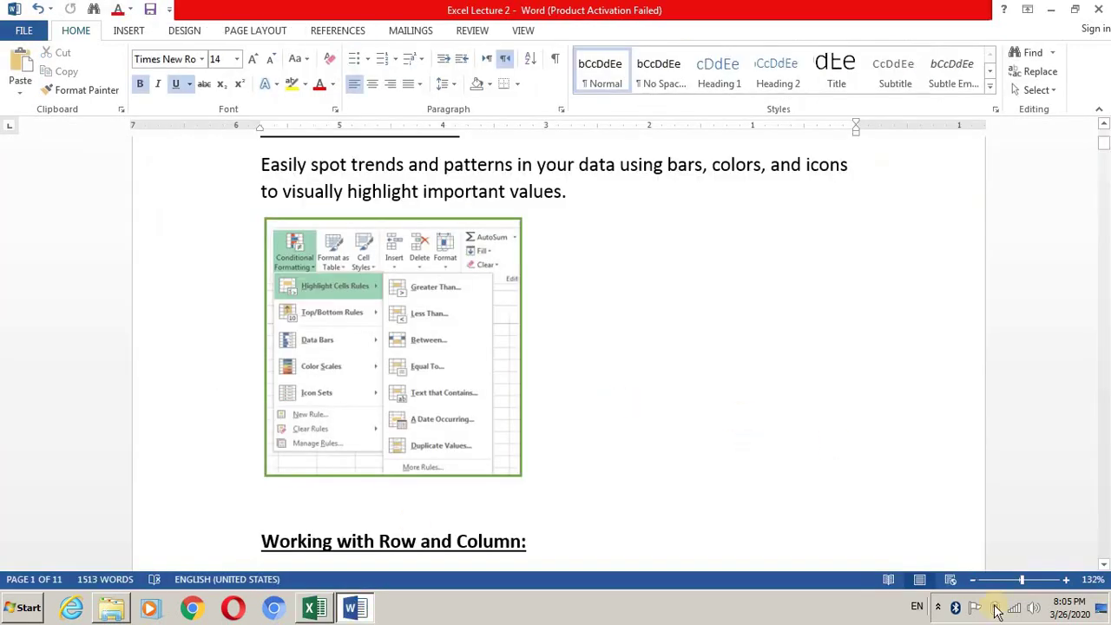
{"action": "left_click", "coordinate": [1105, 564]}
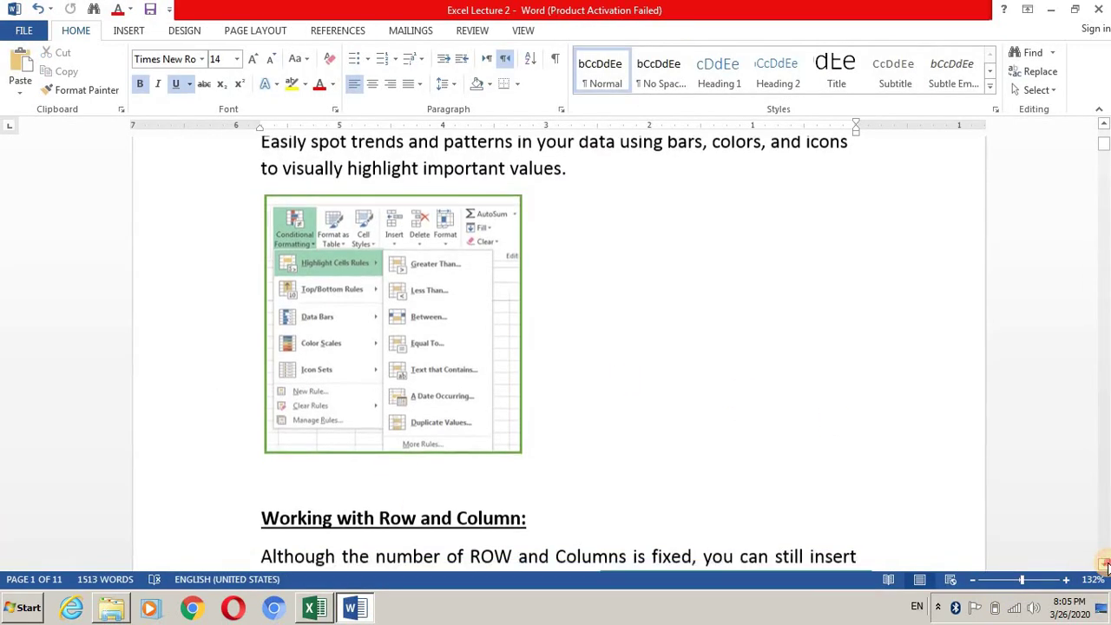
{"action": "left_click_drag", "start_coordinate": [1104, 564], "coordinate": [1105, 564]}
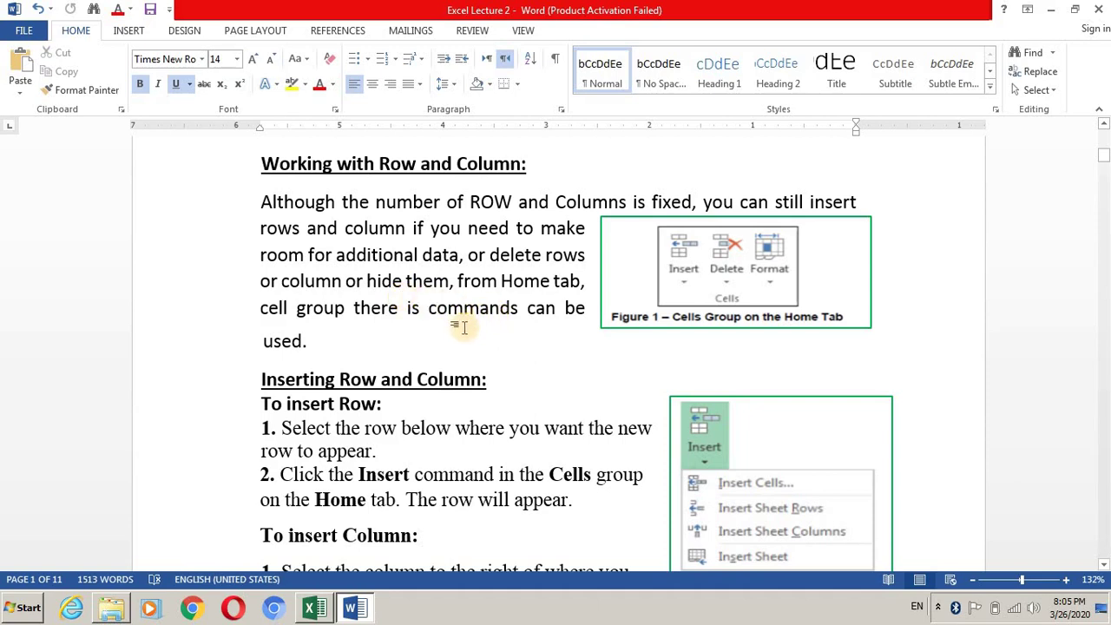
Step: Scroll down two lines so 'Inserting Row and Column' sits at the top with both step lists
{"action": "left_click", "coordinate": [1103, 565]}
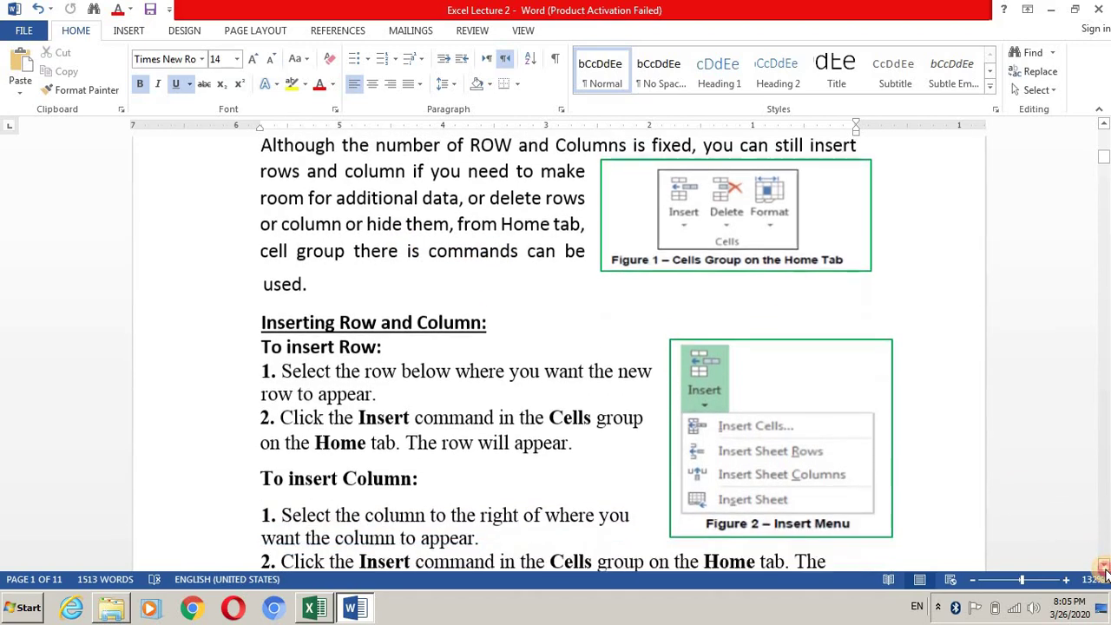
{"action": "left_click", "coordinate": [1103, 565]}
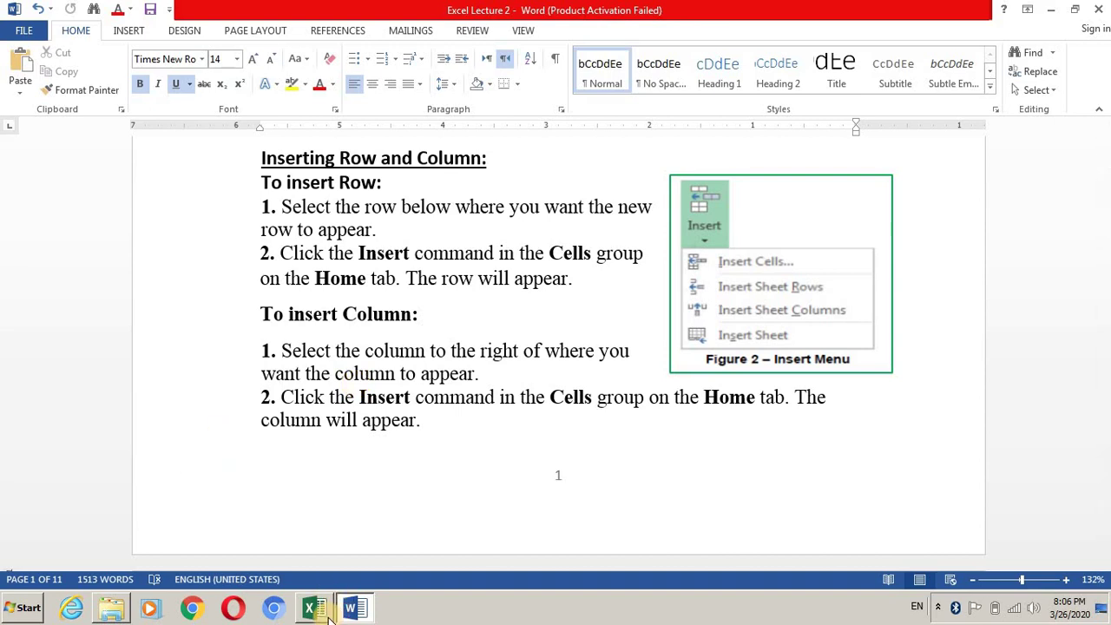
{"action": "mouse_move", "coordinate": [328, 614]}
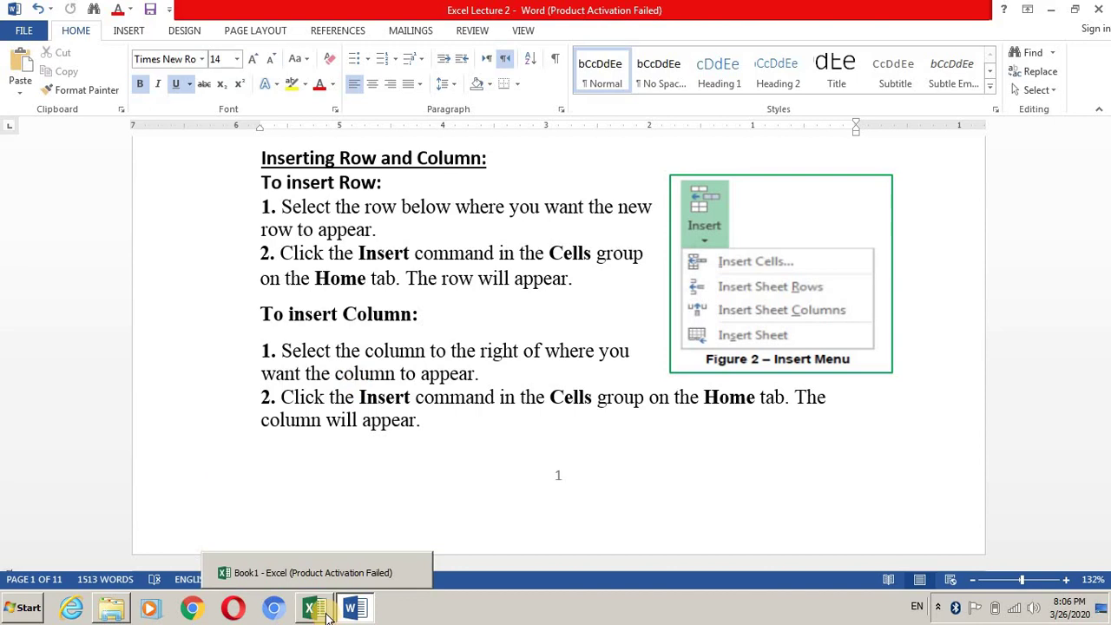
Step: Bring the Book1 score sheet in Excel back to the front
{"action": "left_click", "coordinate": [328, 614]}
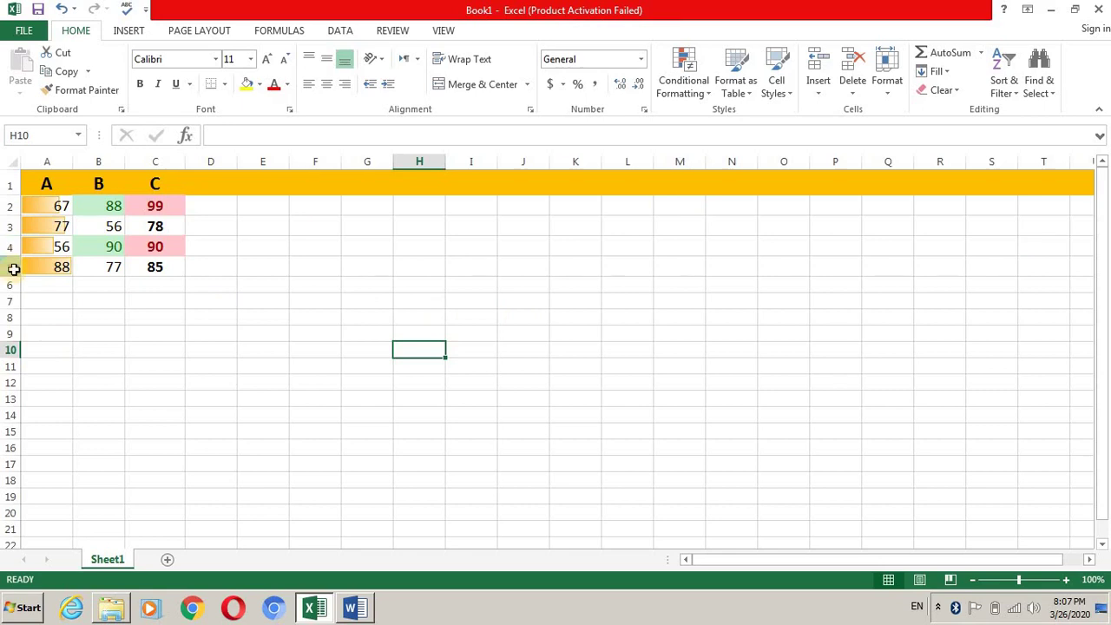
Step: Insert a blank sheet row at row 5, pushing the 88, 77, 85 scores down to row 6
{"action": "left_click", "coordinate": [9, 268]}
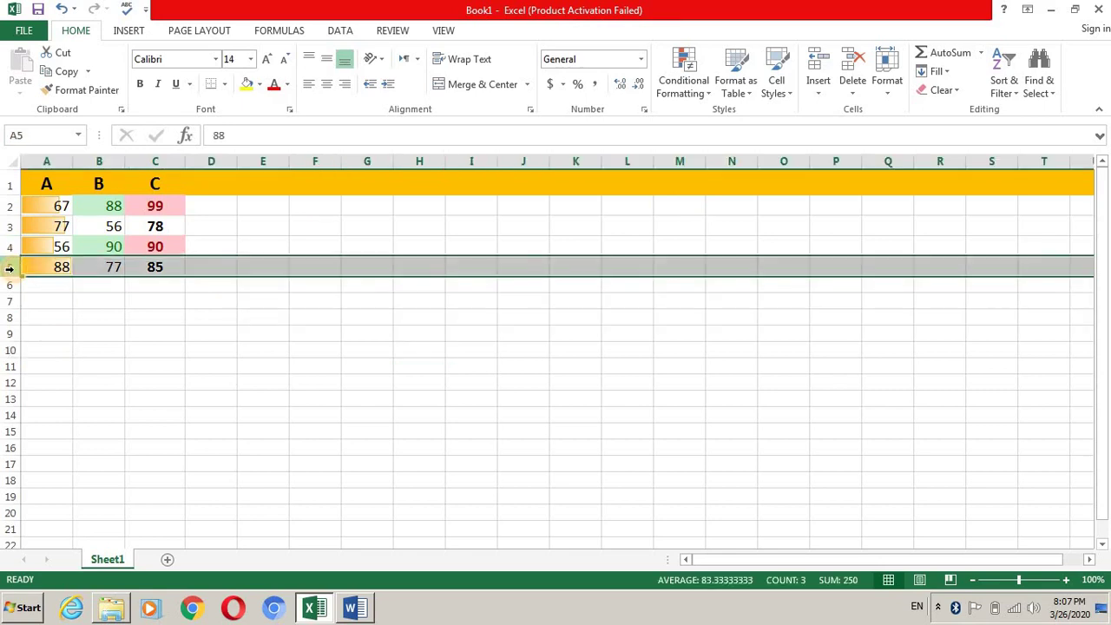
{"action": "left_click", "coordinate": [818, 91]}
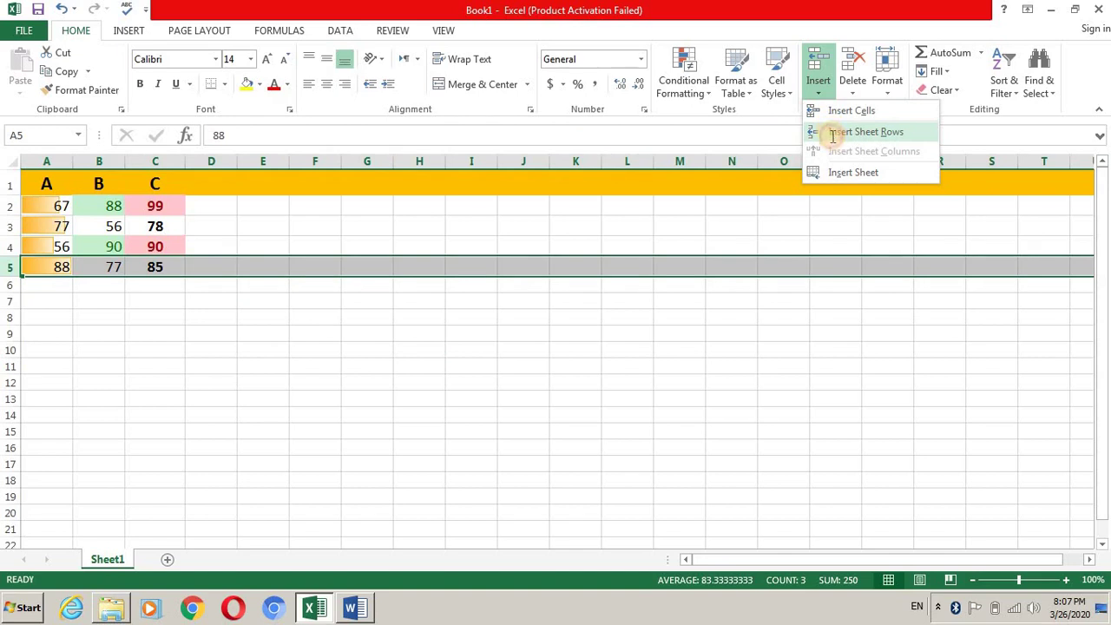
{"action": "left_click", "coordinate": [832, 138]}
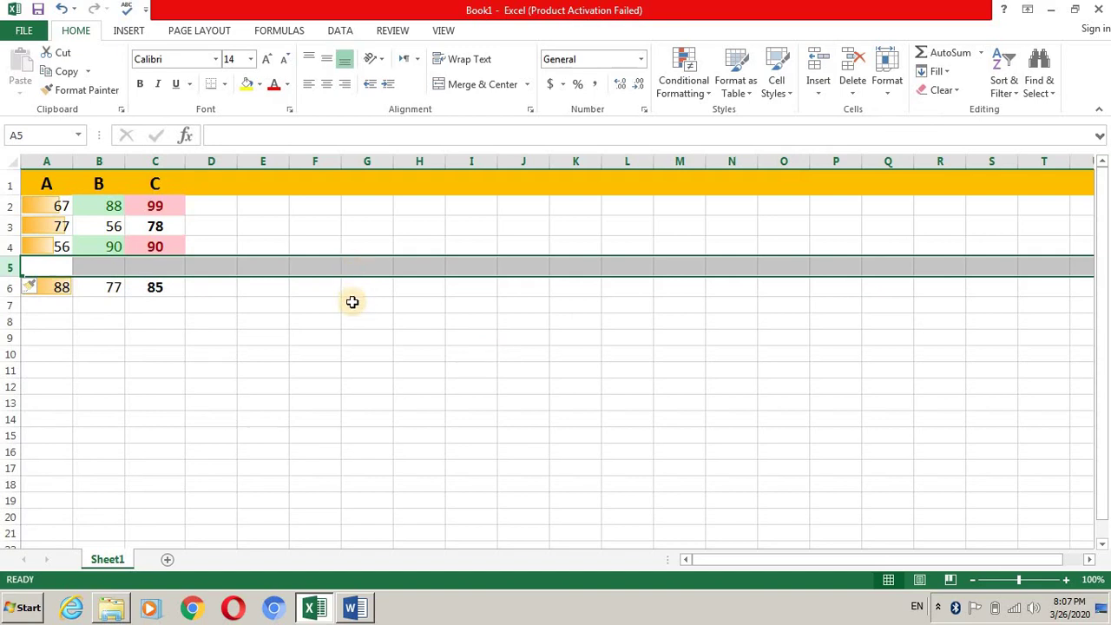
{"action": "left_click", "coordinate": [352, 301]}
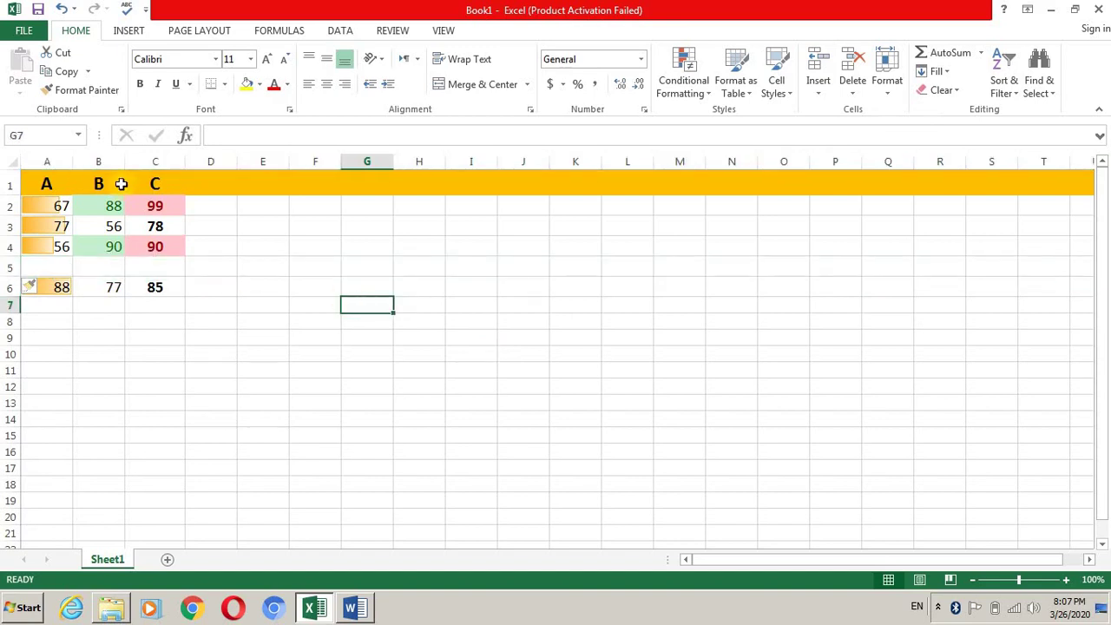
{"action": "left_click", "coordinate": [161, 162]}
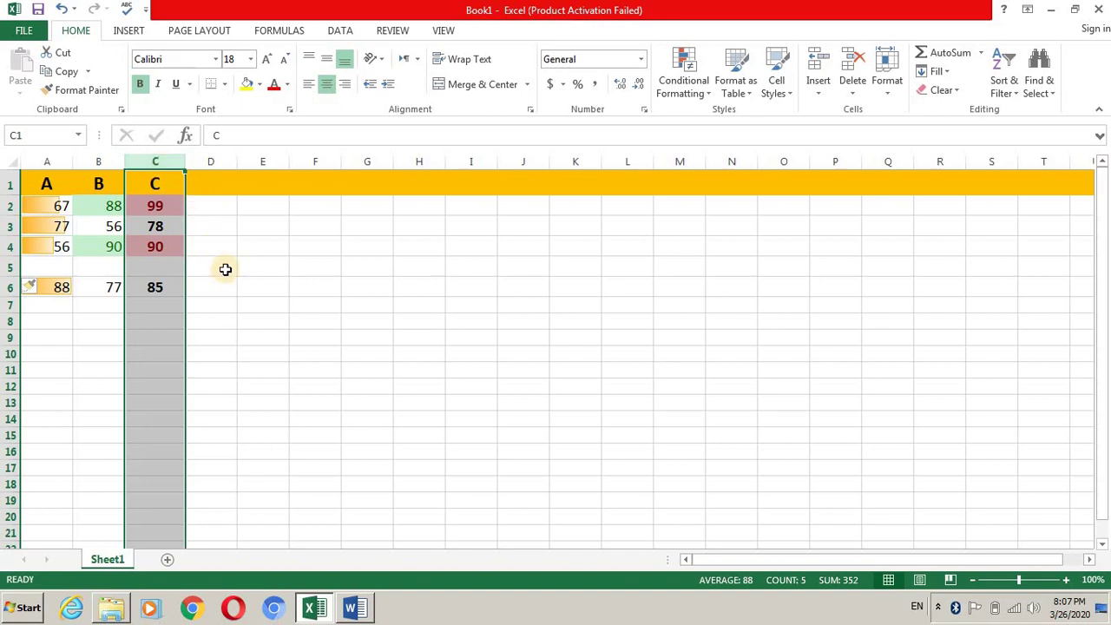
Step: Use Insert Sheet Columns on the selected column C to add a blank column there
{"action": "left_click", "coordinate": [817, 95]}
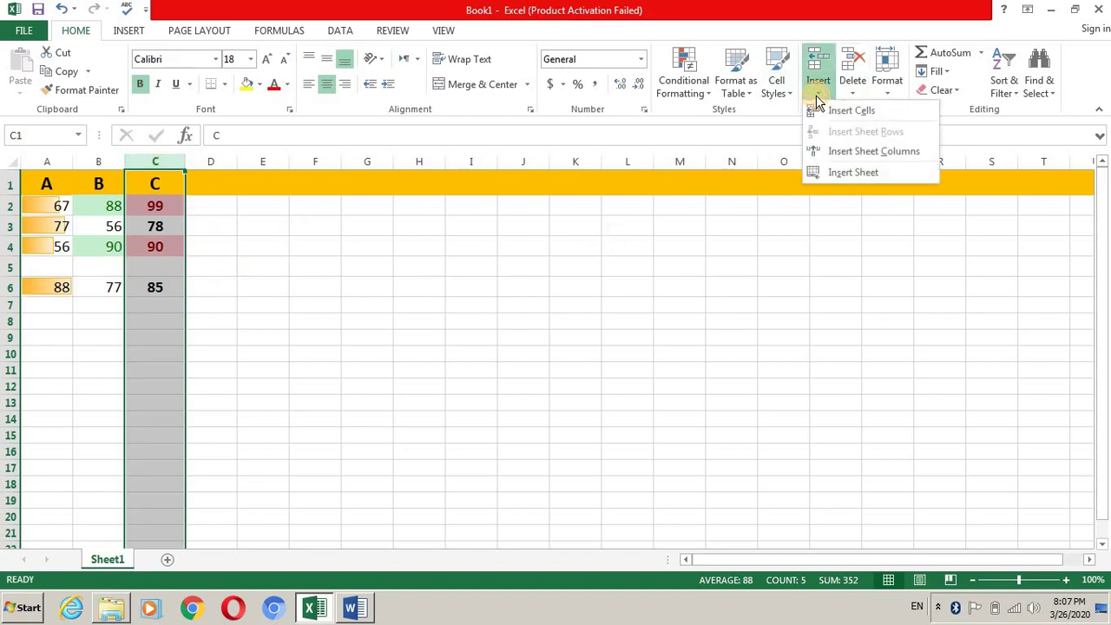
{"action": "left_click", "coordinate": [849, 156]}
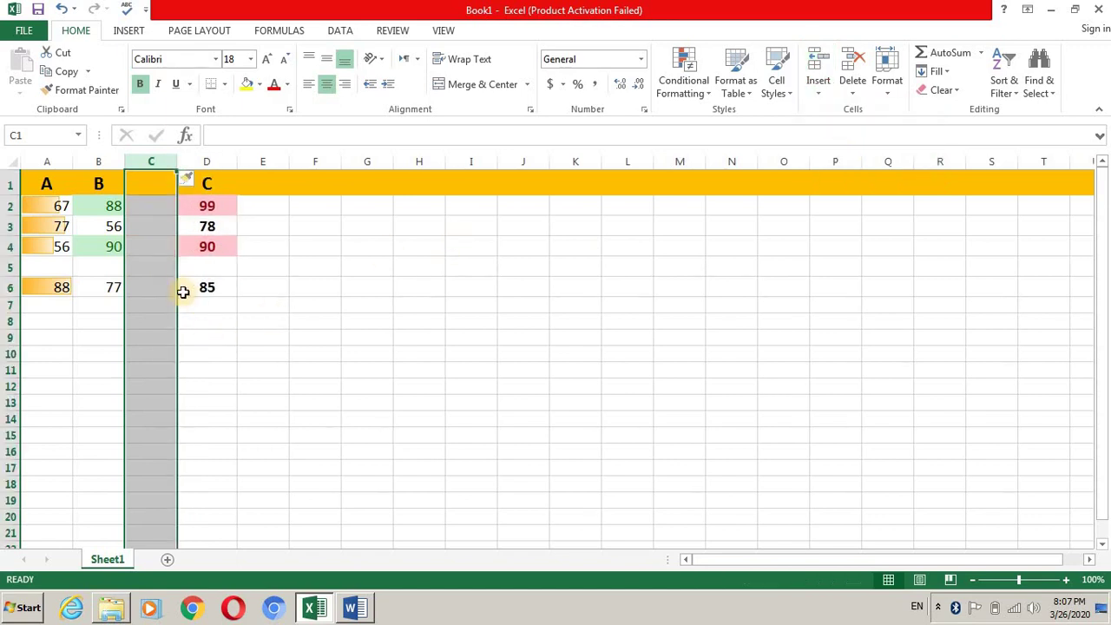
{"action": "left_click", "coordinate": [221, 382]}
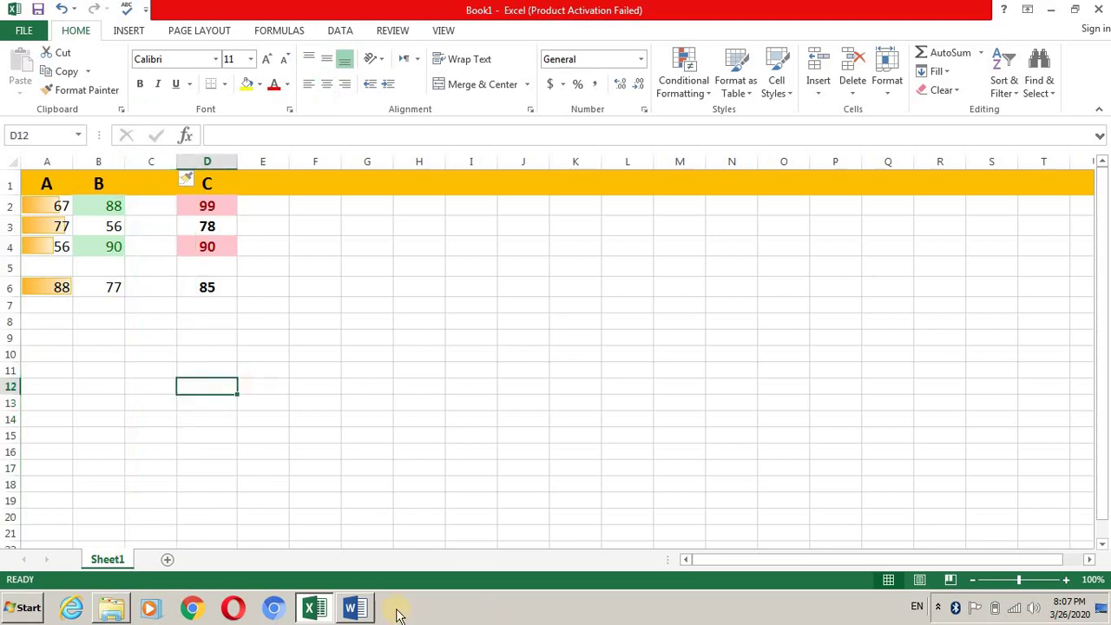
{"action": "left_click", "coordinate": [355, 608]}
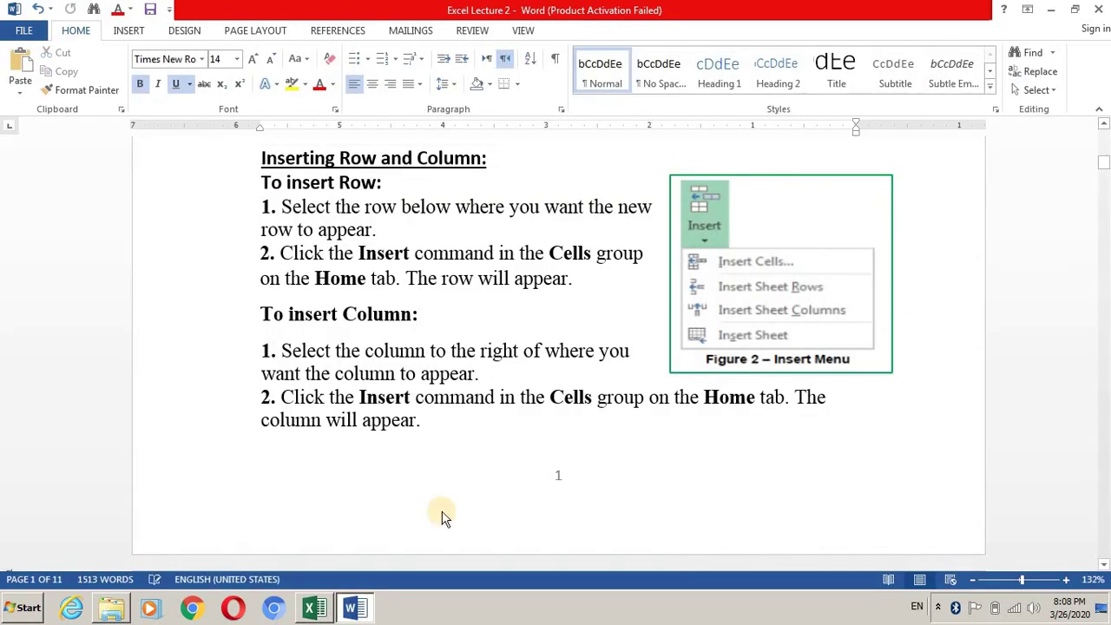
{"action": "left_click", "coordinate": [1103, 565]}
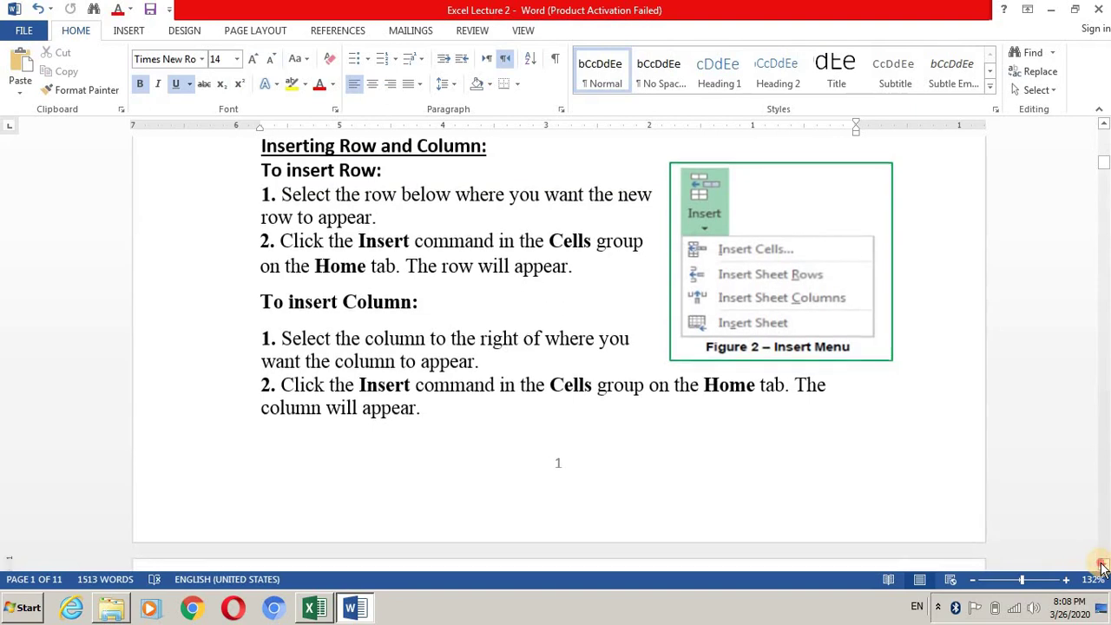
{"action": "left_click_drag", "start_coordinate": [1102, 565], "coordinate": [1102, 565]}
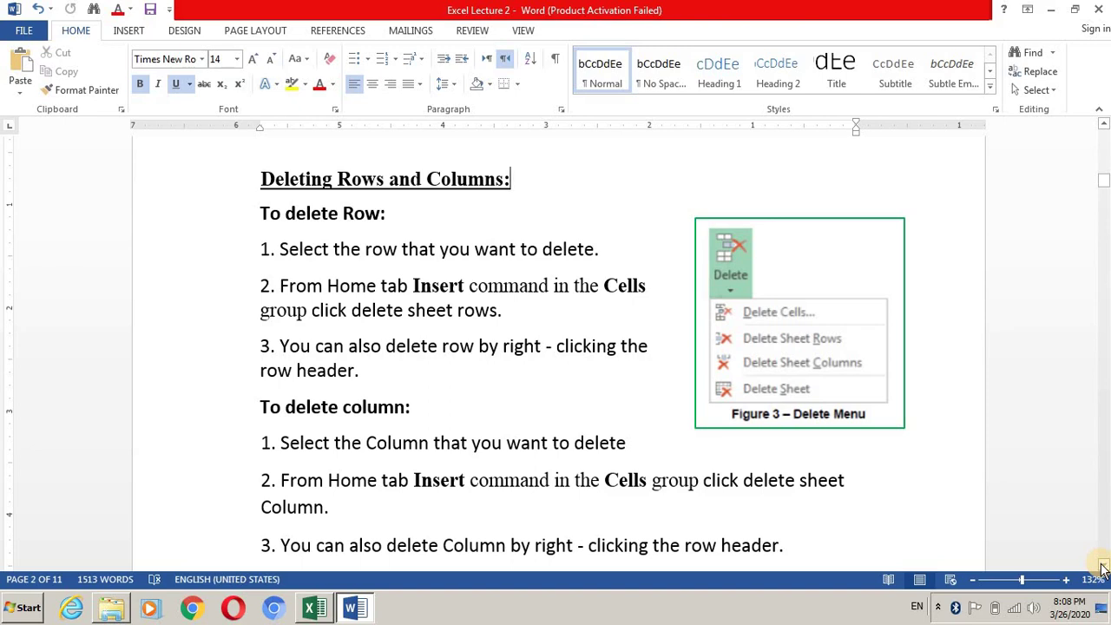
{"action": "scroll", "coordinate": [1102, 568], "scroll_direction": "down", "scroll_amount": 1}
{"action": "scroll", "coordinate": [1102, 569], "scroll_direction": "down", "scroll_amount": 2}
{"action": "scroll", "coordinate": [1102, 568], "scroll_direction": "down", "scroll_amount": 1}
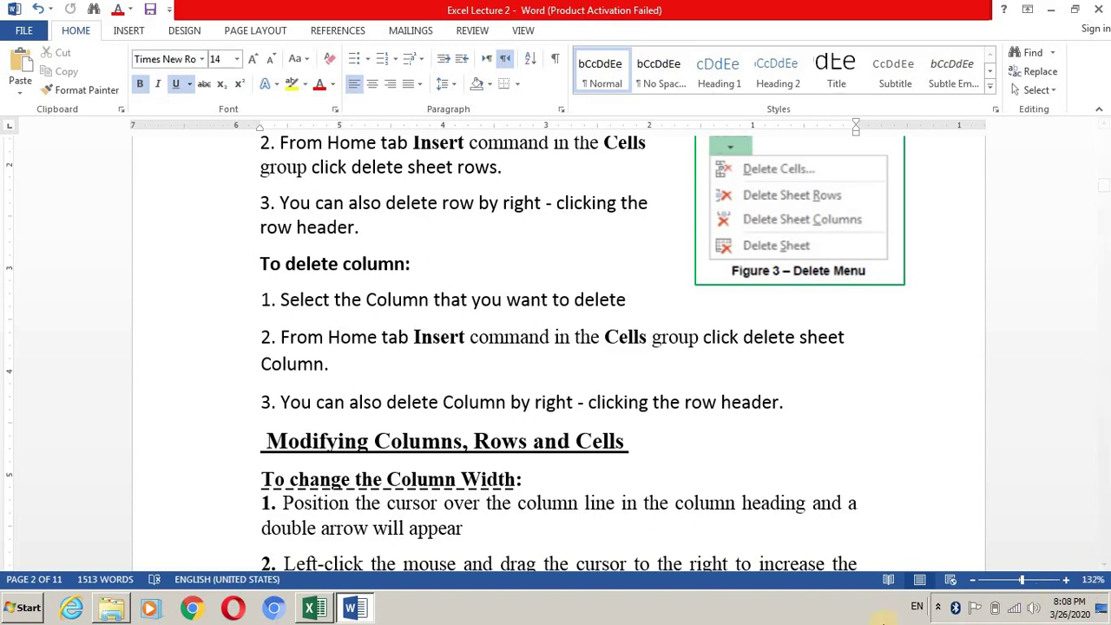
{"action": "left_click", "coordinate": [305, 618]}
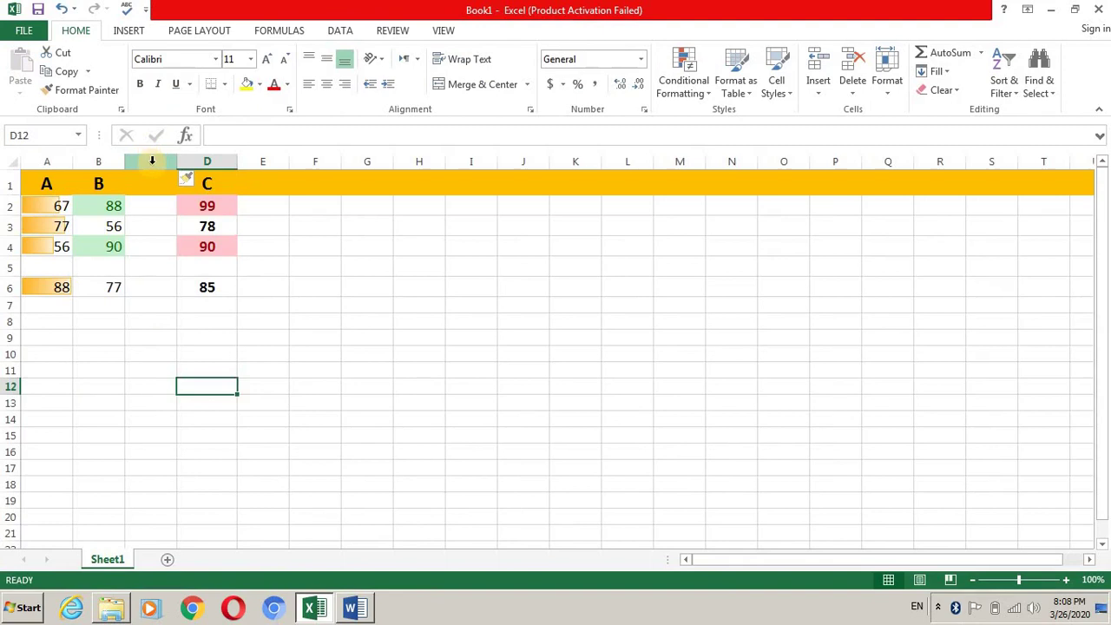
Step: Delete the empty column C from the score sheet
{"action": "left_click", "coordinate": [151, 154]}
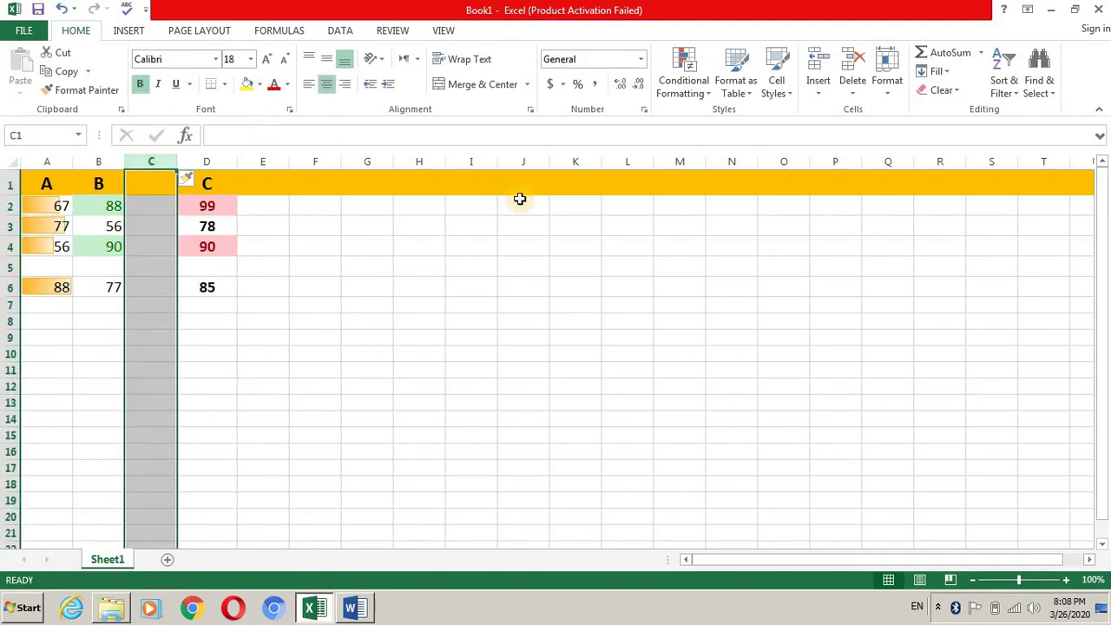
{"action": "left_click", "coordinate": [852, 93]}
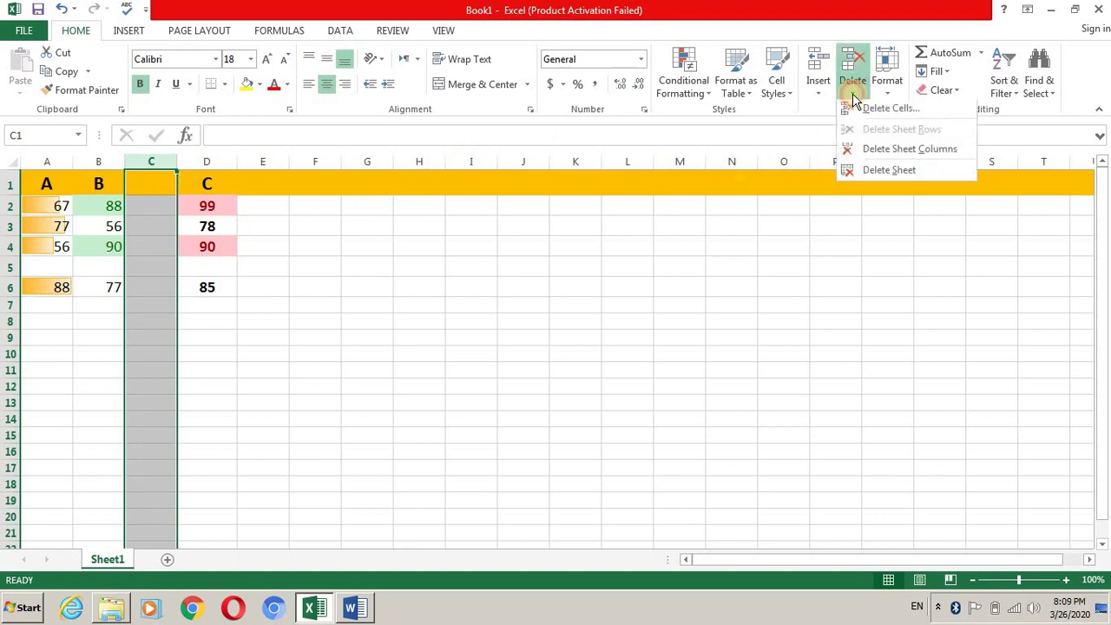
{"action": "left_click", "coordinate": [877, 152]}
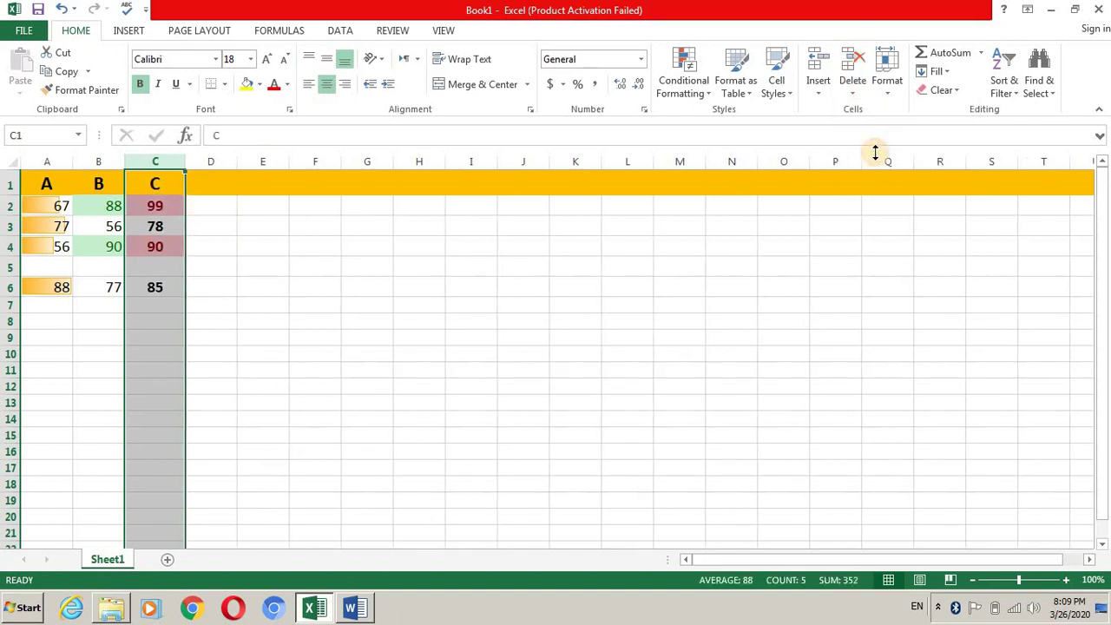
Step: Delete the empty row 5 so 88, 77, 85 return to row 5
{"action": "left_click", "coordinate": [7, 268]}
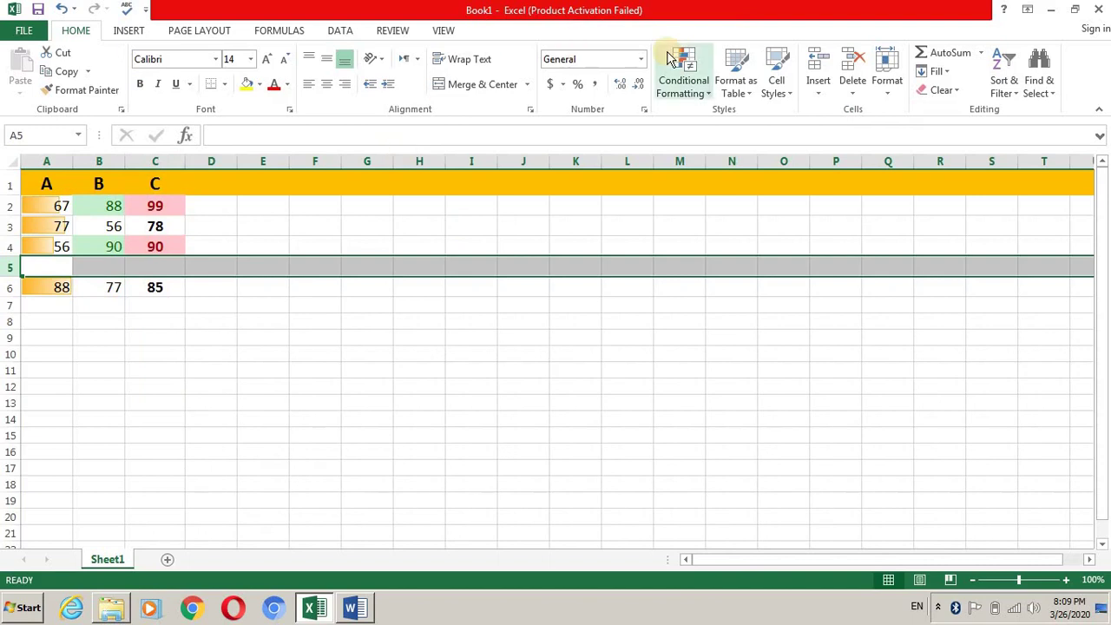
{"action": "left_click", "coordinate": [855, 98]}
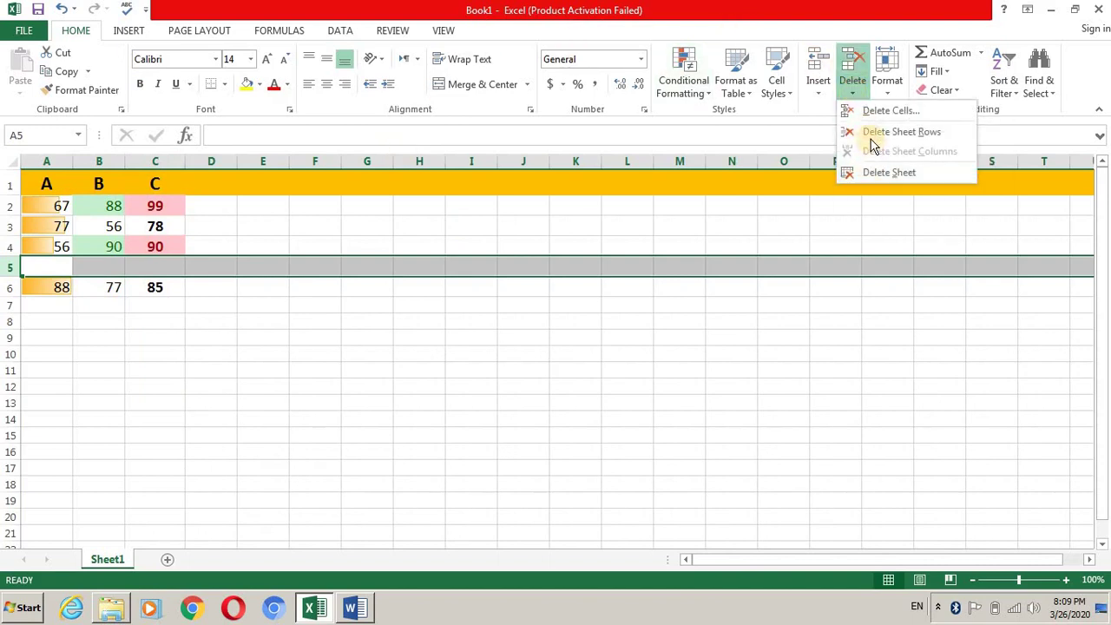
{"action": "left_click", "coordinate": [872, 132]}
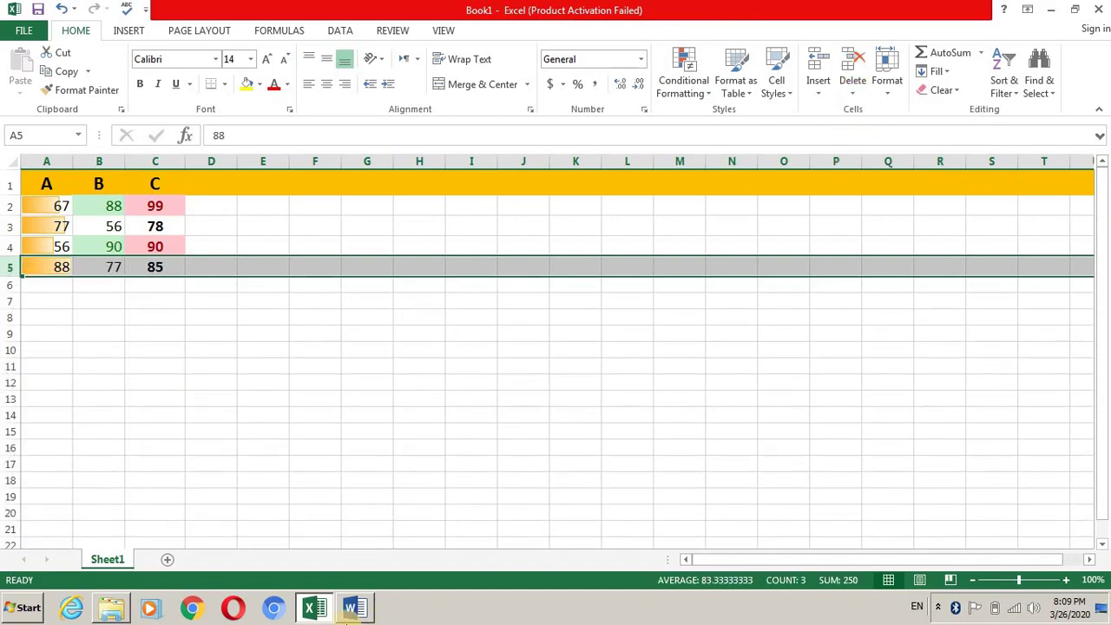
Step: Bring up the Word lecture notes at the 'To change the Column Width' section
{"action": "left_click", "coordinate": [354, 608]}
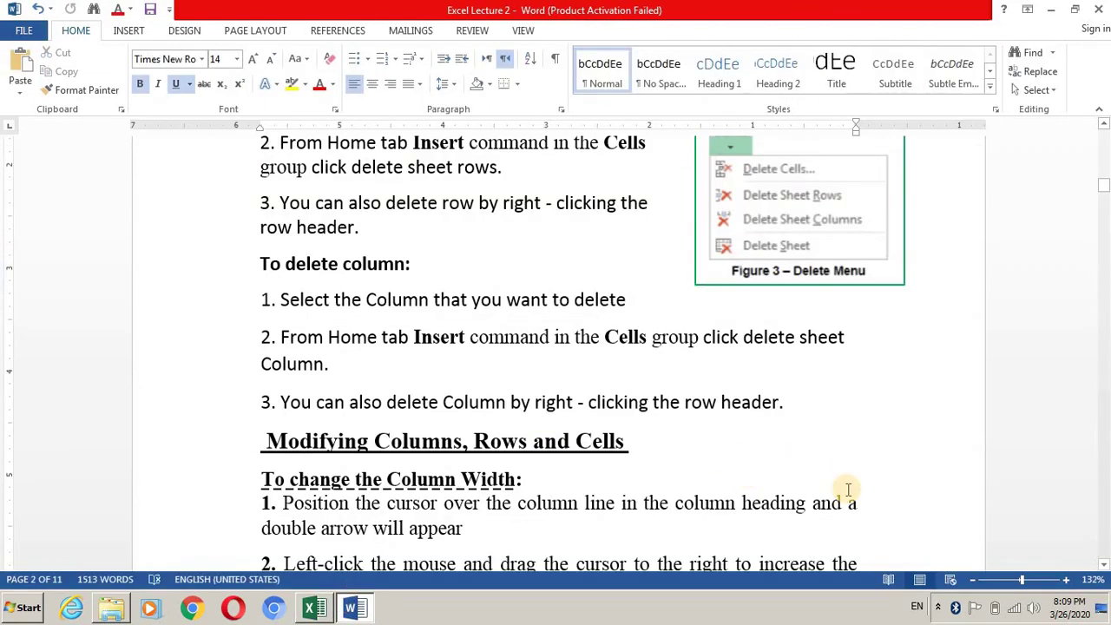
{"action": "left_click", "coordinate": [1104, 565]}
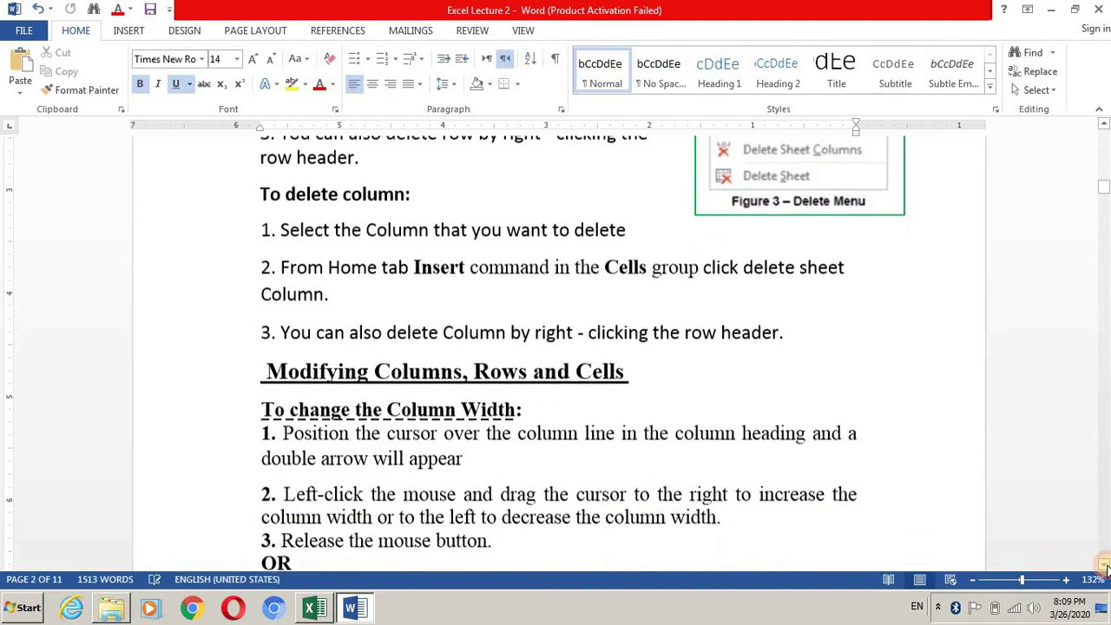
{"action": "scroll", "coordinate": [1104, 565], "scroll_direction": "down", "scroll_amount": 4}
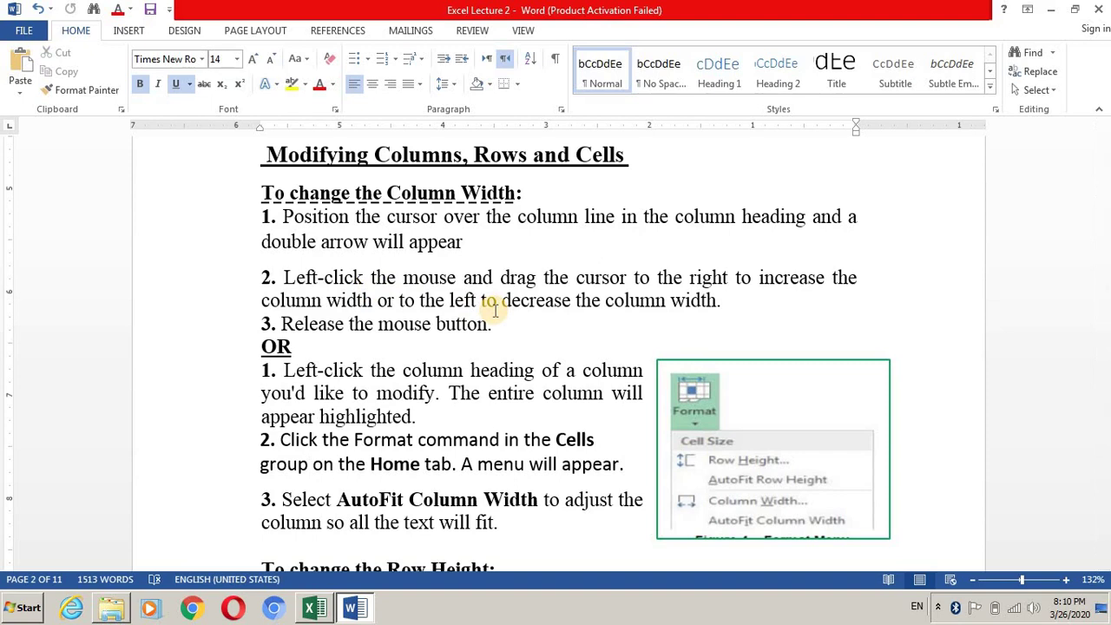
Step: Make Excel's column C slightly narrower, then return to the Word notes
{"action": "left_click", "coordinate": [314, 607]}
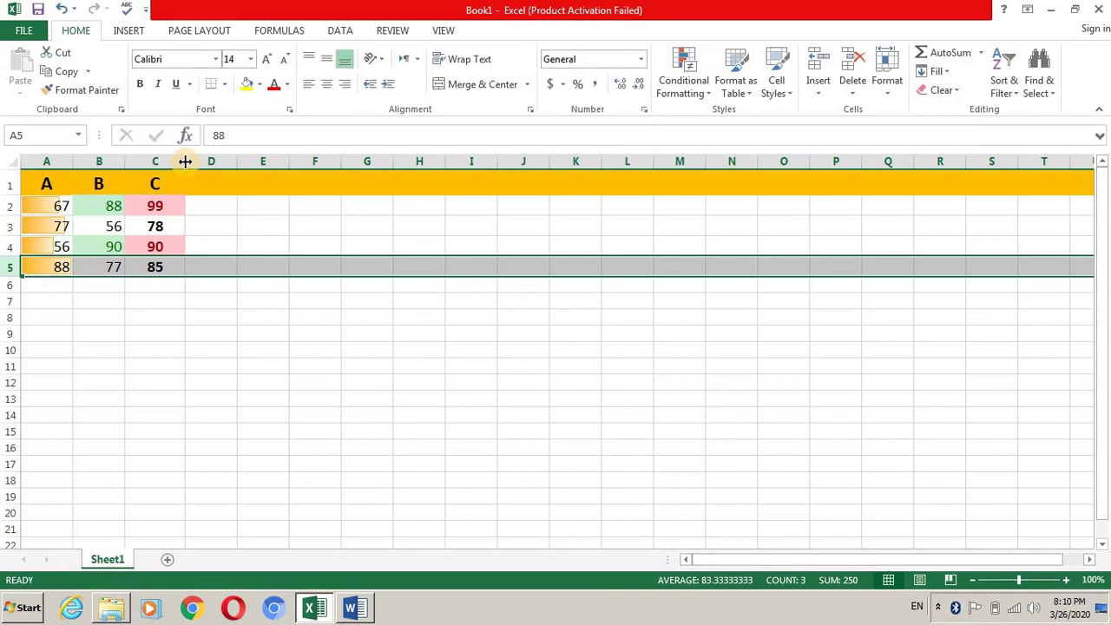
{"action": "mouse_move", "coordinate": [185, 161]}
{"action": "left_mouse_down"}
{"action": "mouse_move", "coordinate": [231, 165]}
{"action": "mouse_move", "coordinate": [177, 167]}
{"action": "left_mouse_up"}
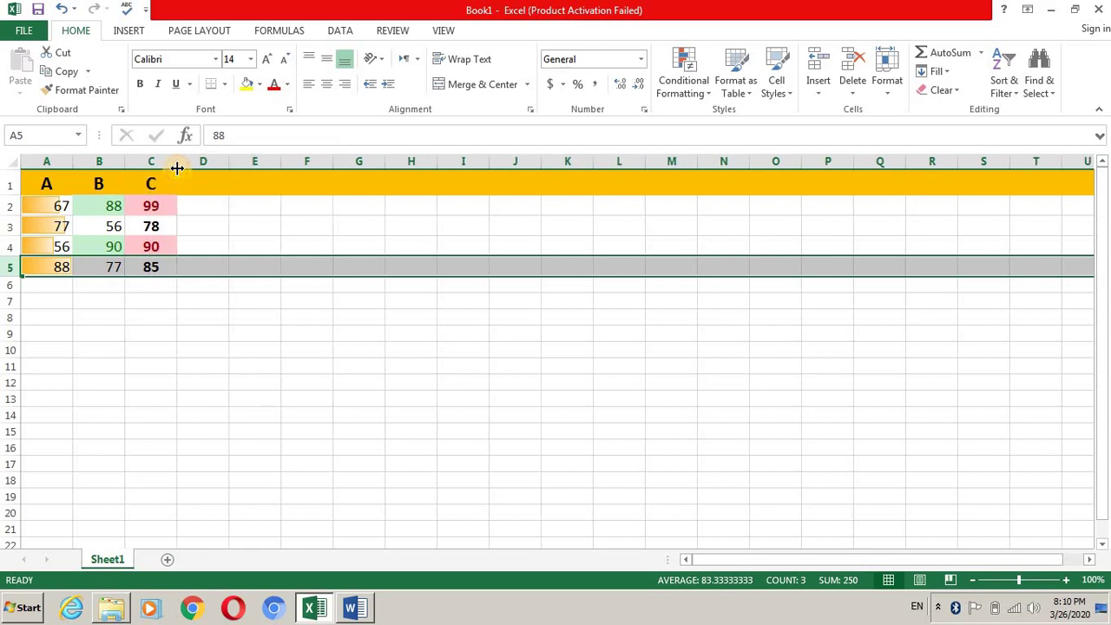
{"action": "left_click", "coordinate": [368, 611]}
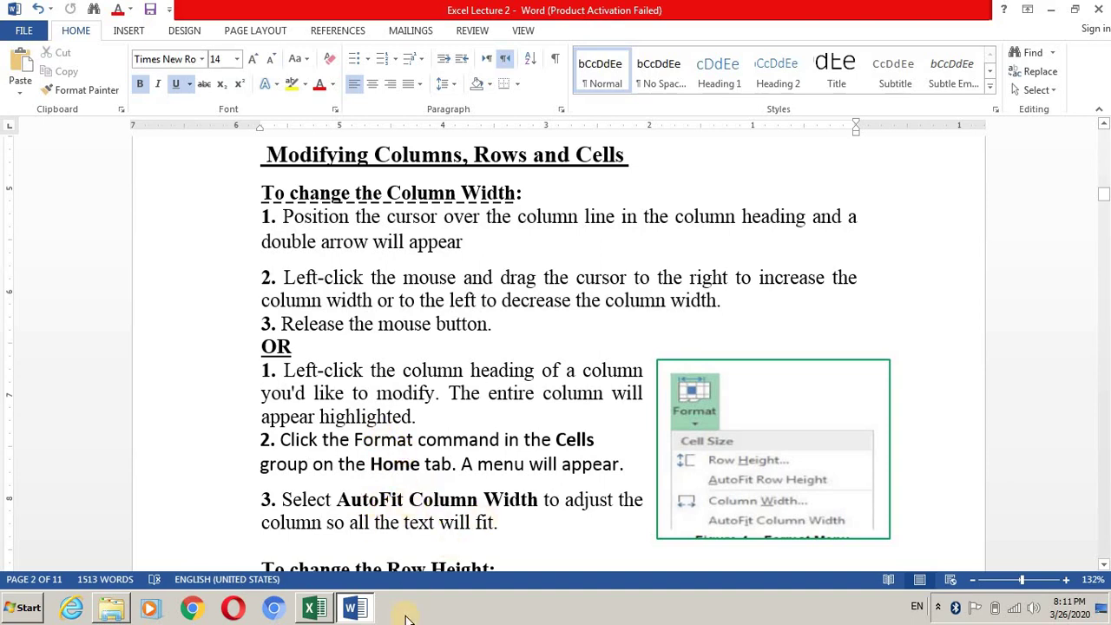
Step: Return to the Book1 score sheet in Excel
{"action": "left_click", "coordinate": [314, 608]}
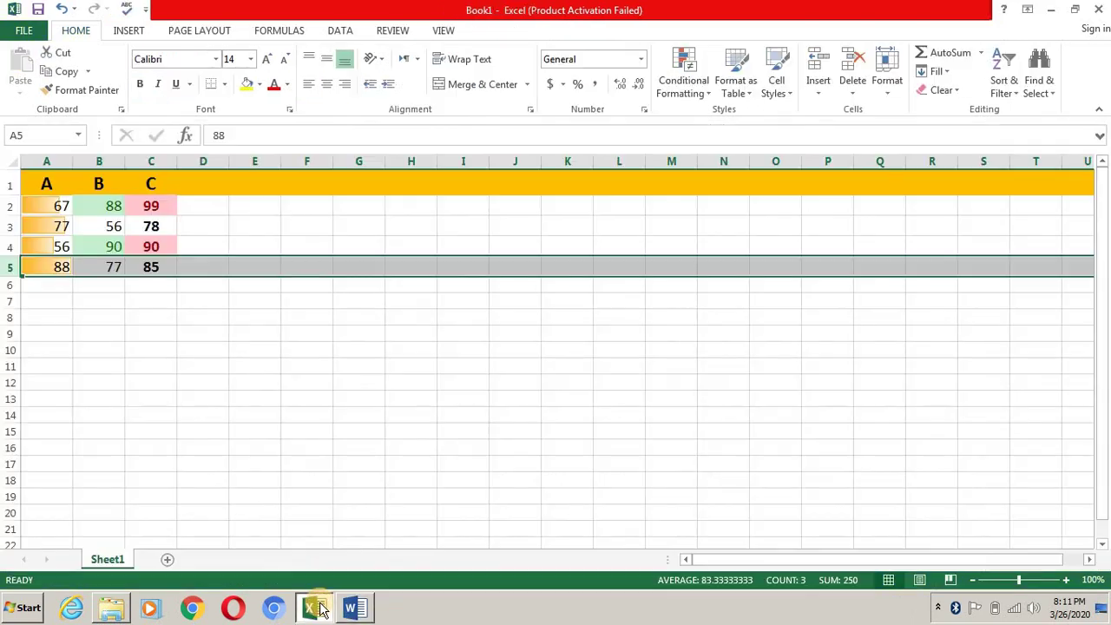
Step: Enter 'computers' in cell F8 and reselect F8
{"action": "left_click", "coordinate": [311, 318]}
{"action": "type", "text": "c"}
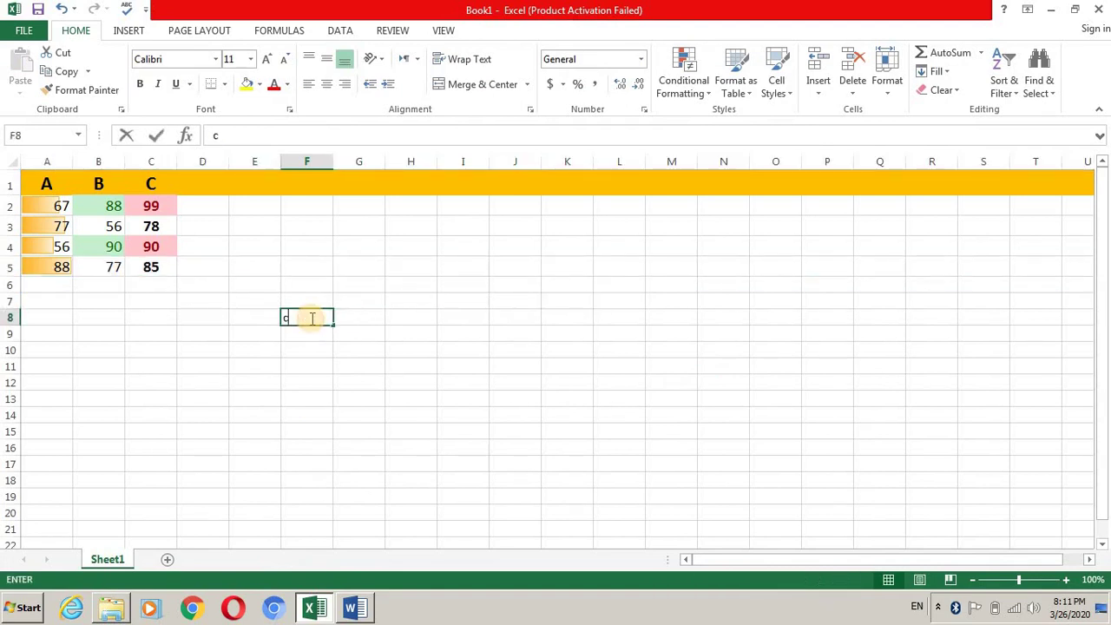
{"action": "type", "text": "omp"}
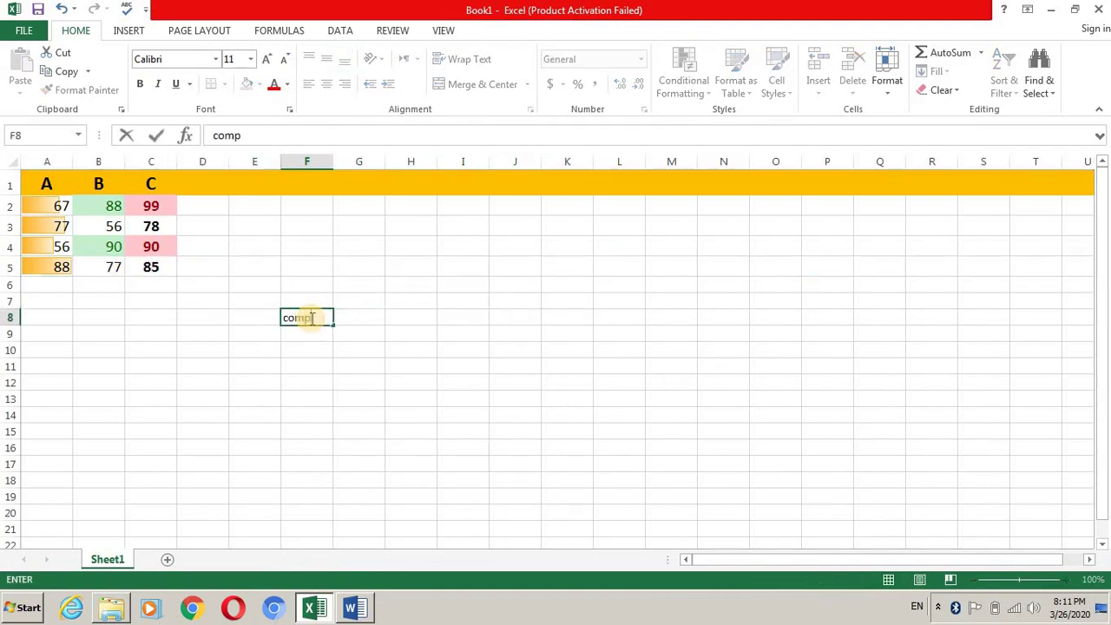
{"action": "type", "text": "uters"}
{"action": "key", "text": "Return"}
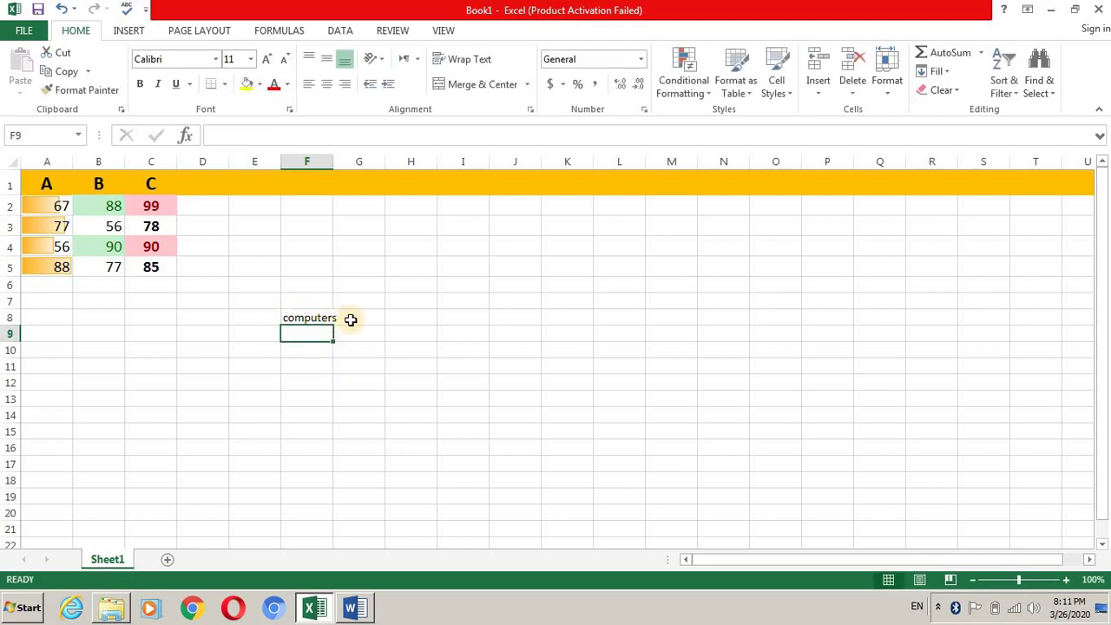
{"action": "left_click", "coordinate": [315, 318]}
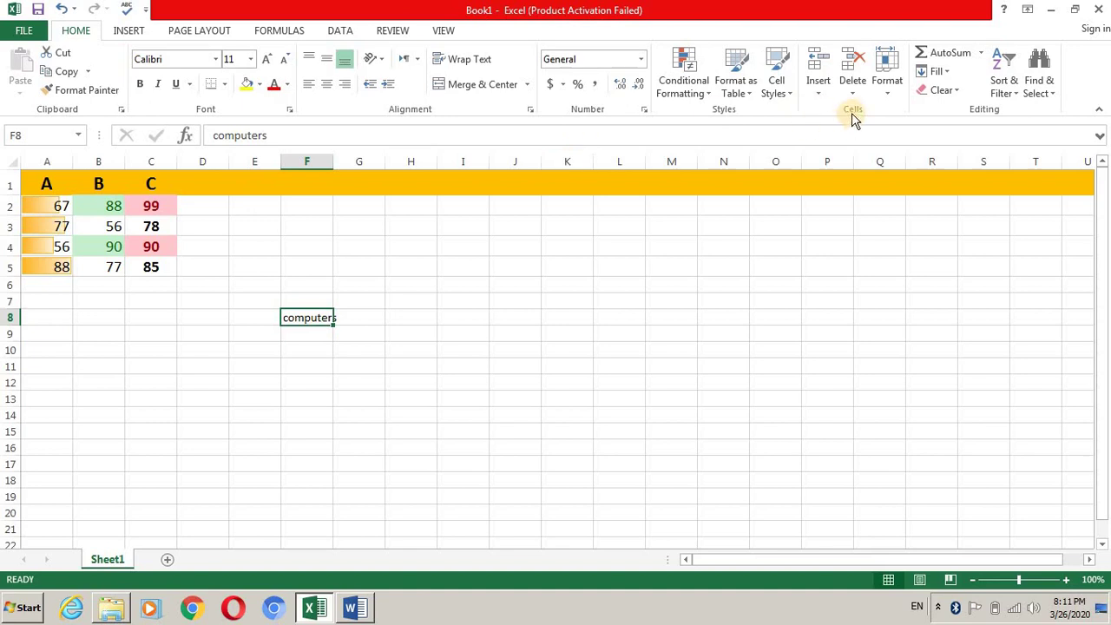
Step: AutoFit column F to the width of 'computers' and dismiss the security popup
{"action": "left_click", "coordinate": [887, 86]}
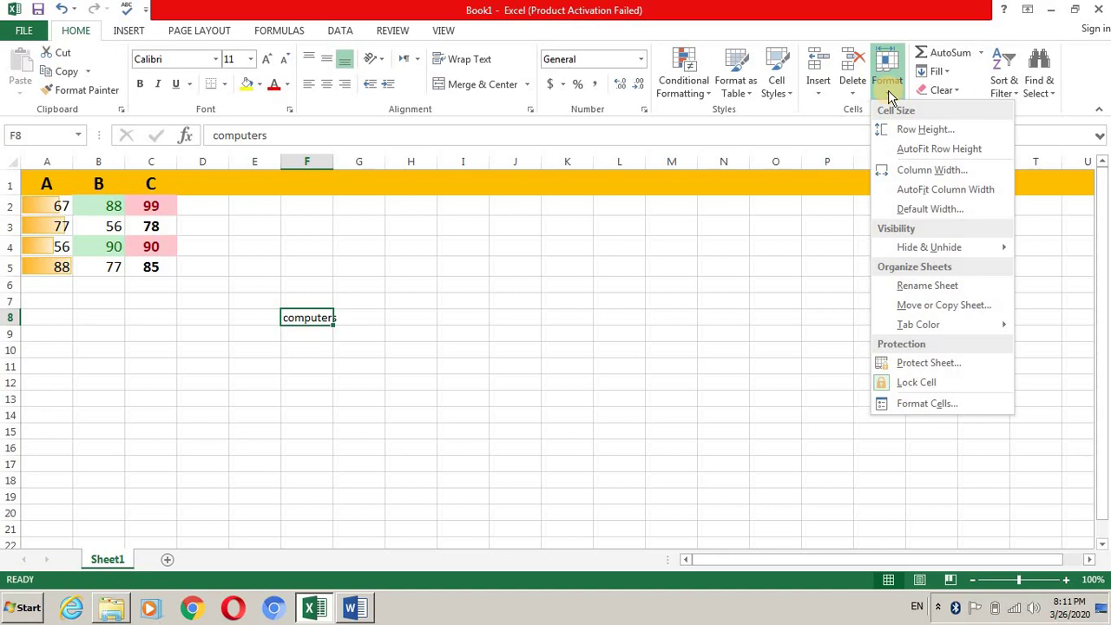
{"action": "left_click", "coordinate": [910, 192]}
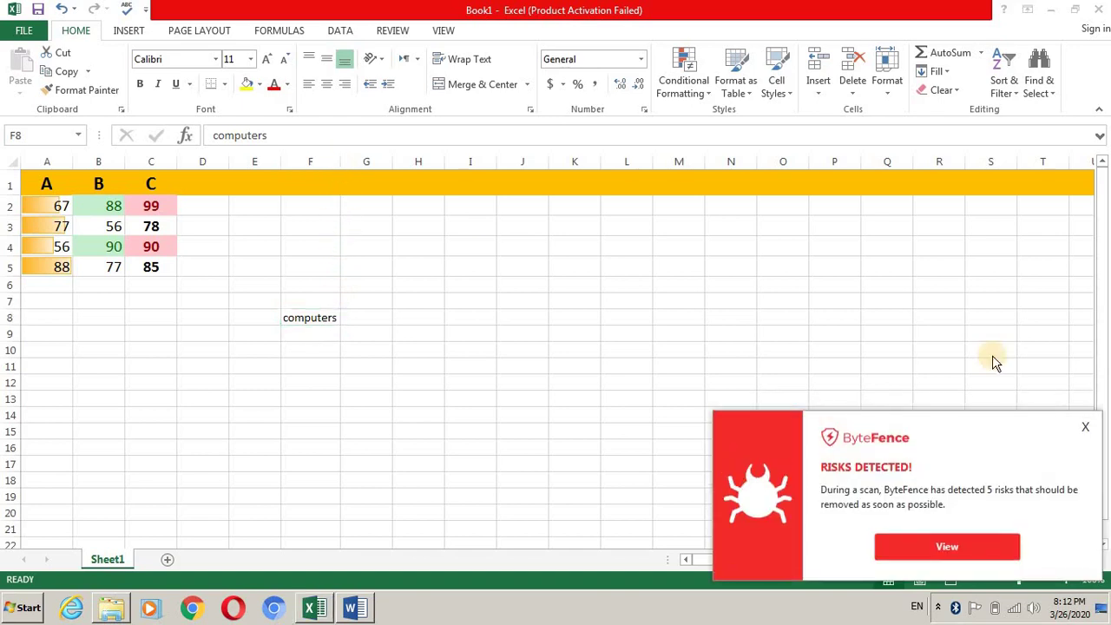
{"action": "left_click", "coordinate": [1087, 428]}
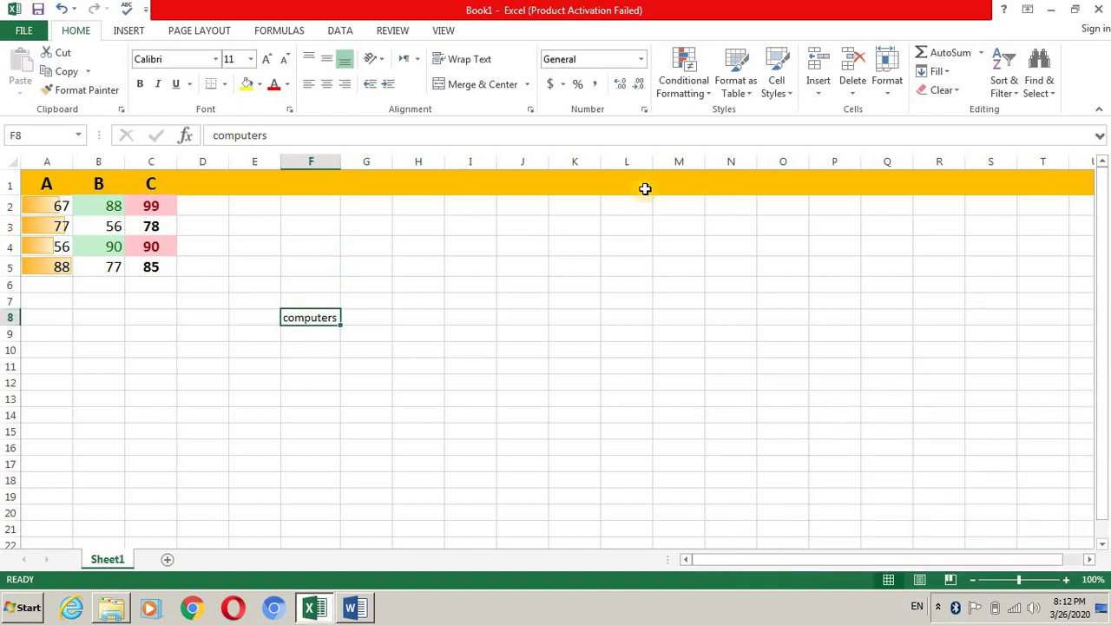
{"action": "left_click_drag", "start_coordinate": [338, 164], "coordinate": [337, 164]}
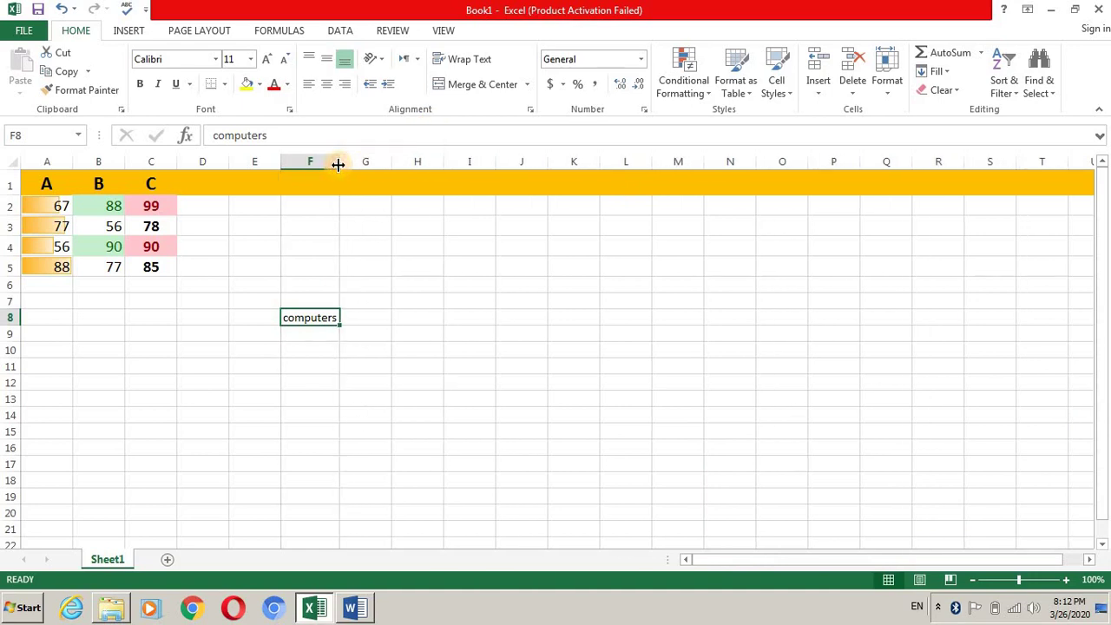
{"action": "left_click", "coordinate": [887, 97]}
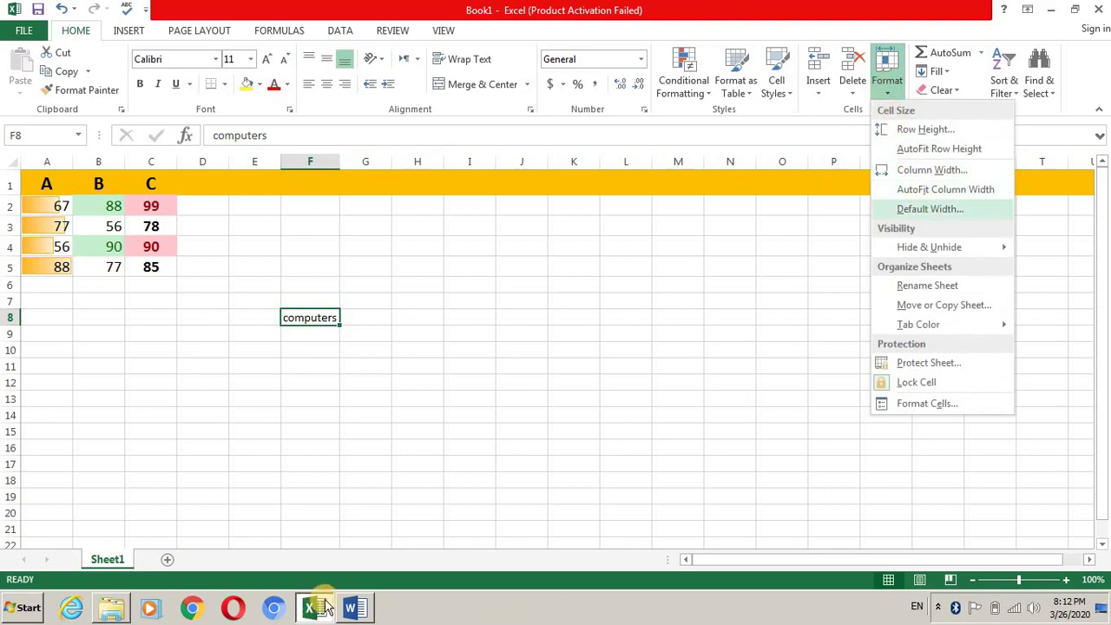
Step: Read the Word notes' 'To change the Row Height' section, then return to Excel
{"action": "left_click", "coordinate": [355, 610]}
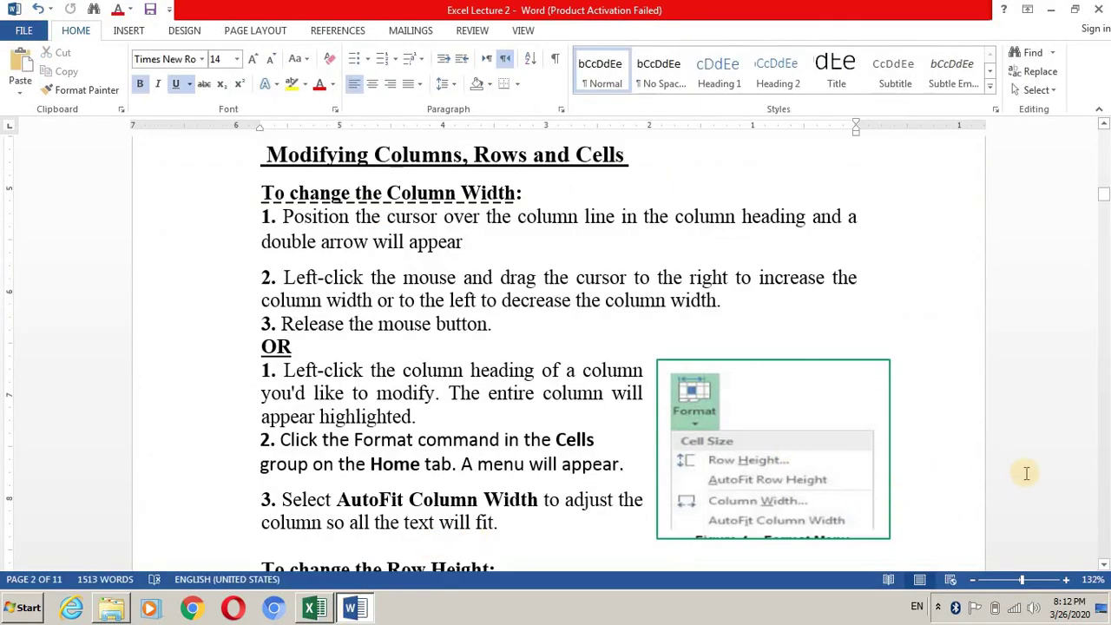
{"action": "left_click_drag", "start_coordinate": [1105, 566], "coordinate": [1105, 566]}
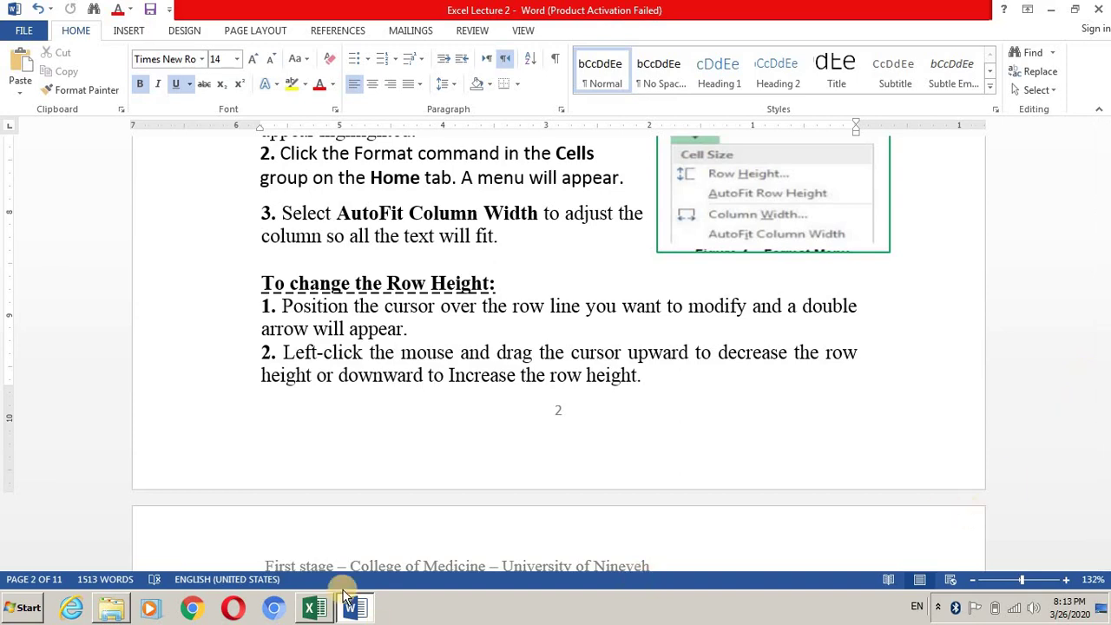
{"action": "left_click", "coordinate": [1104, 565]}
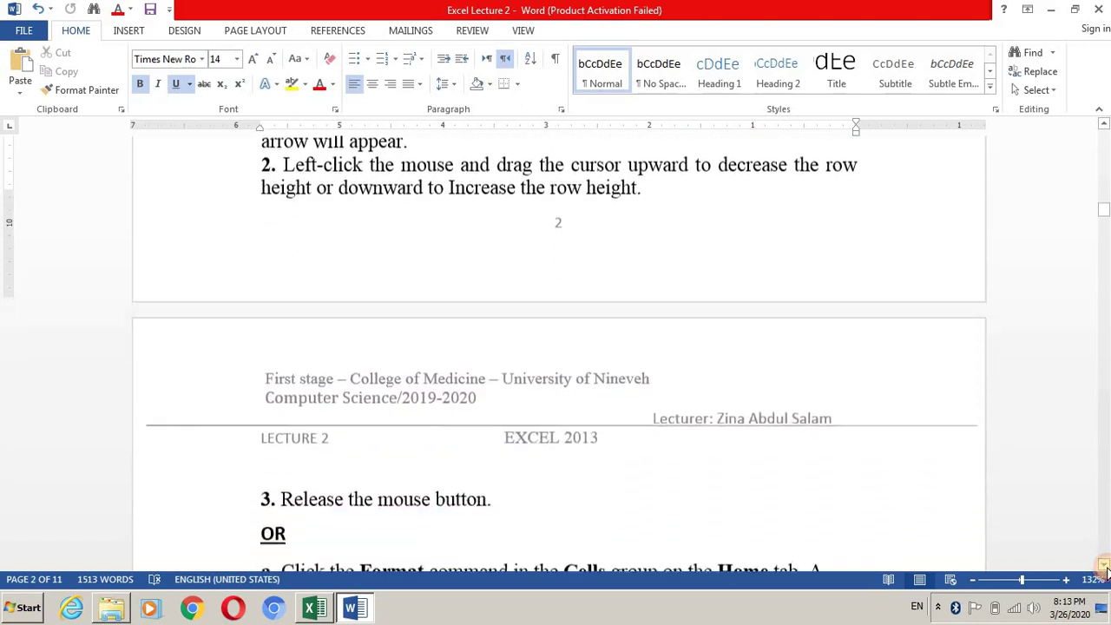
{"action": "scroll", "coordinate": [1104, 565], "scroll_direction": "down", "scroll_amount": 5}
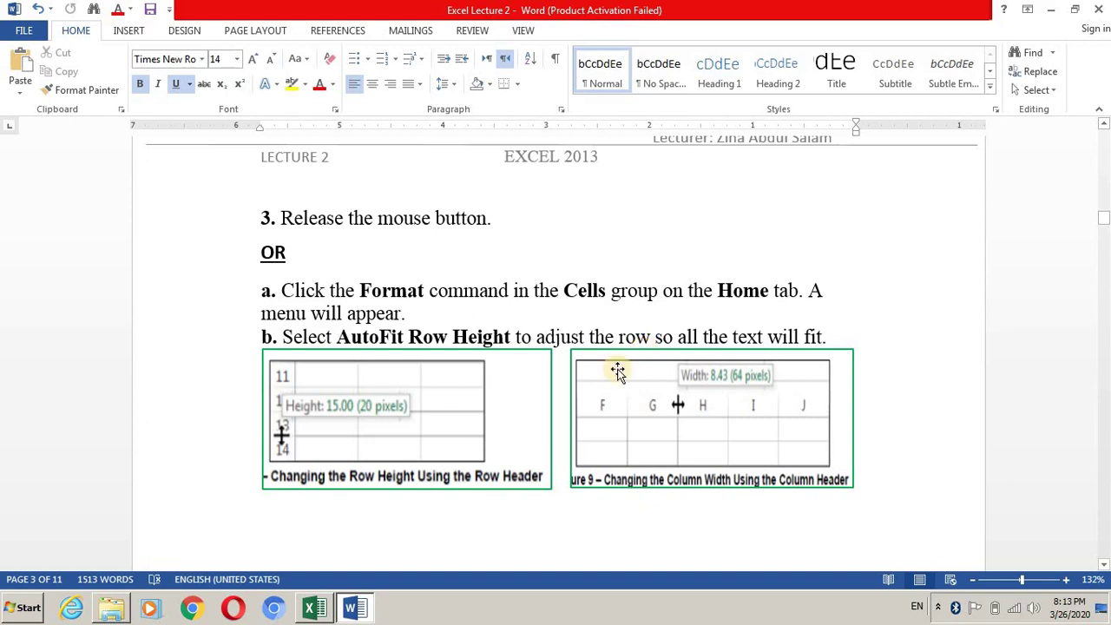
{"action": "left_click", "coordinate": [310, 616]}
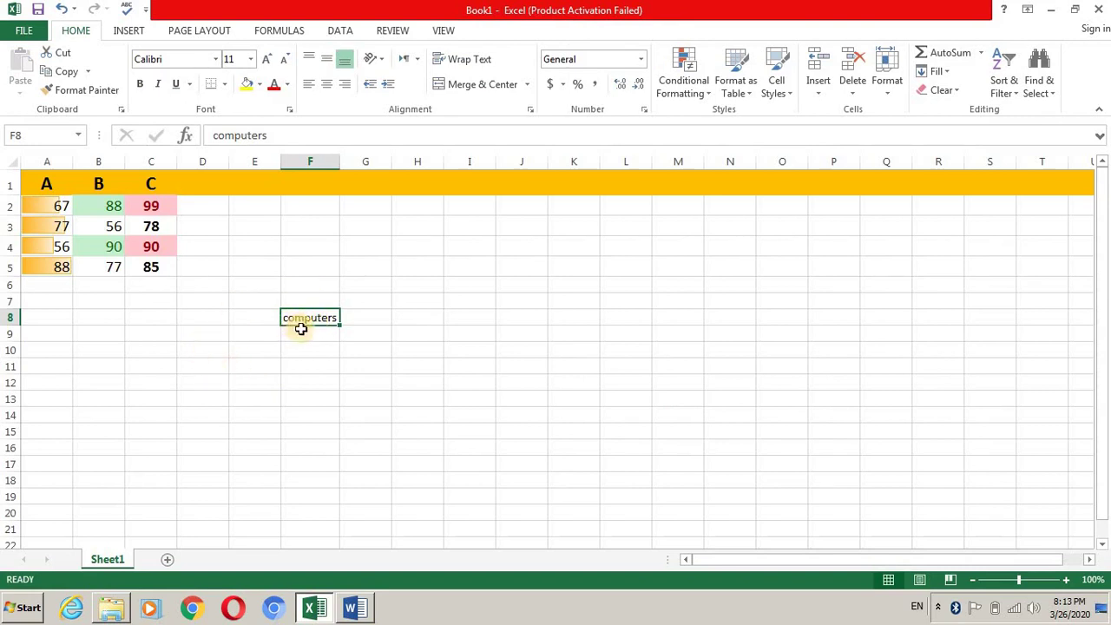
Step: Drag row 8 taller, then back down to a height of 12.75 (17 pixels)
{"action": "left_click", "coordinate": [7, 317]}
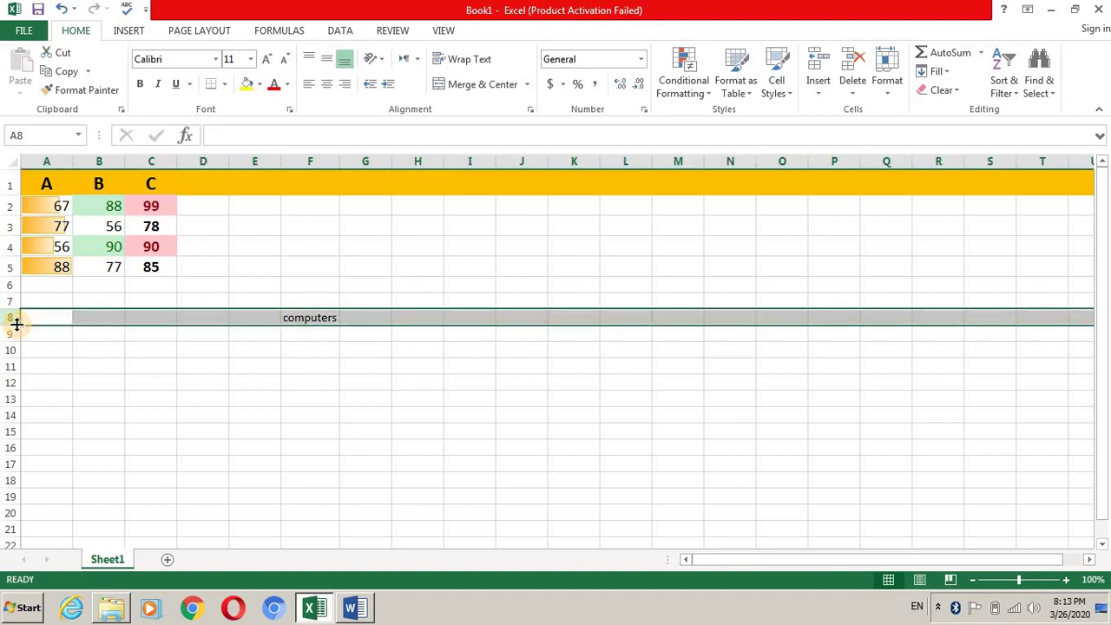
{"action": "left_click", "coordinate": [27, 336]}
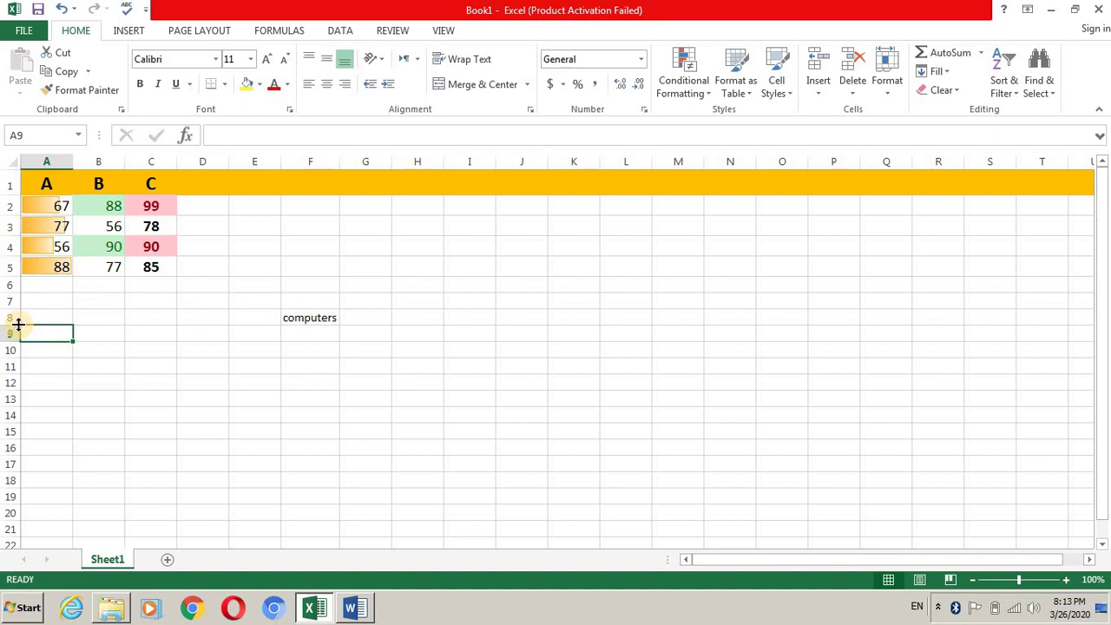
{"action": "left_click_drag", "start_coordinate": [18, 325], "coordinate": [18, 318]}
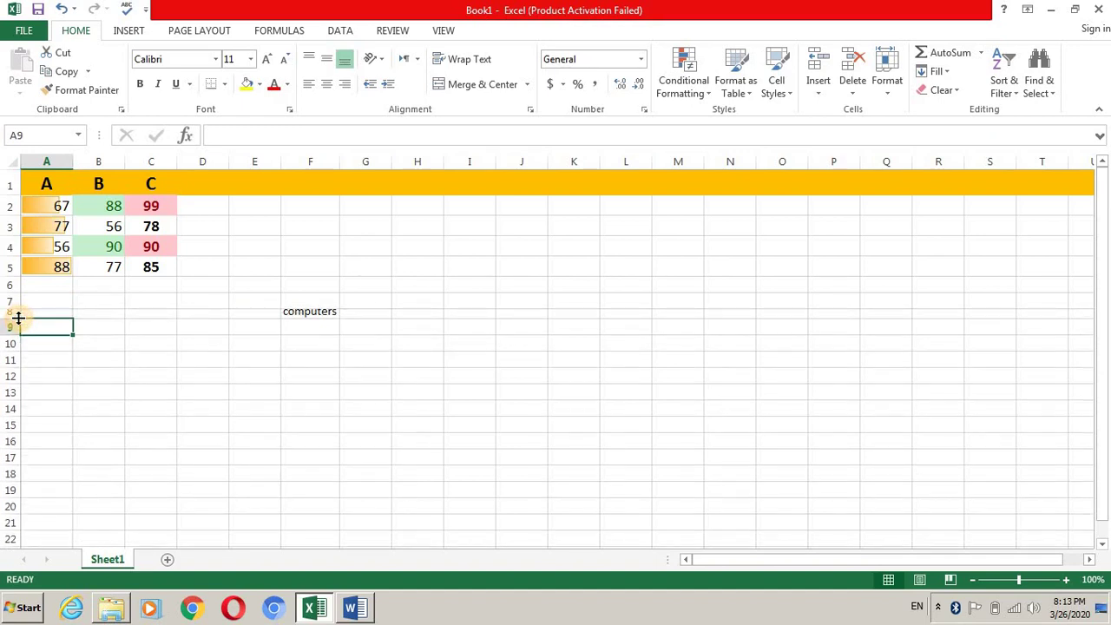
{"action": "left_click_drag", "start_coordinate": [18, 318], "coordinate": [20, 334]}
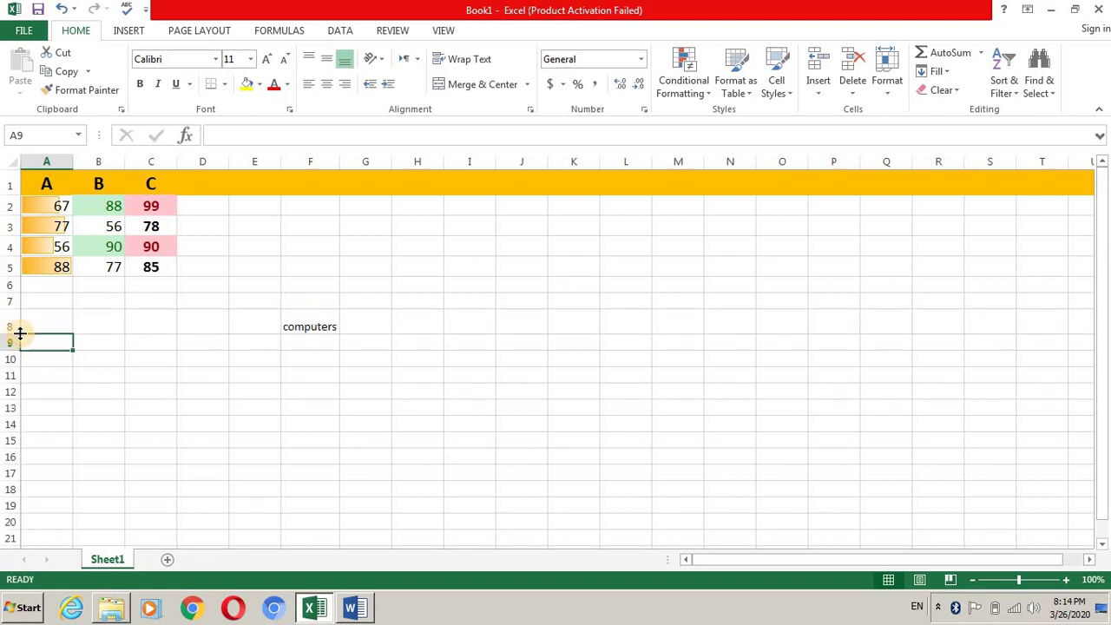
{"action": "left_click_drag", "start_coordinate": [20, 333], "coordinate": [20, 320]}
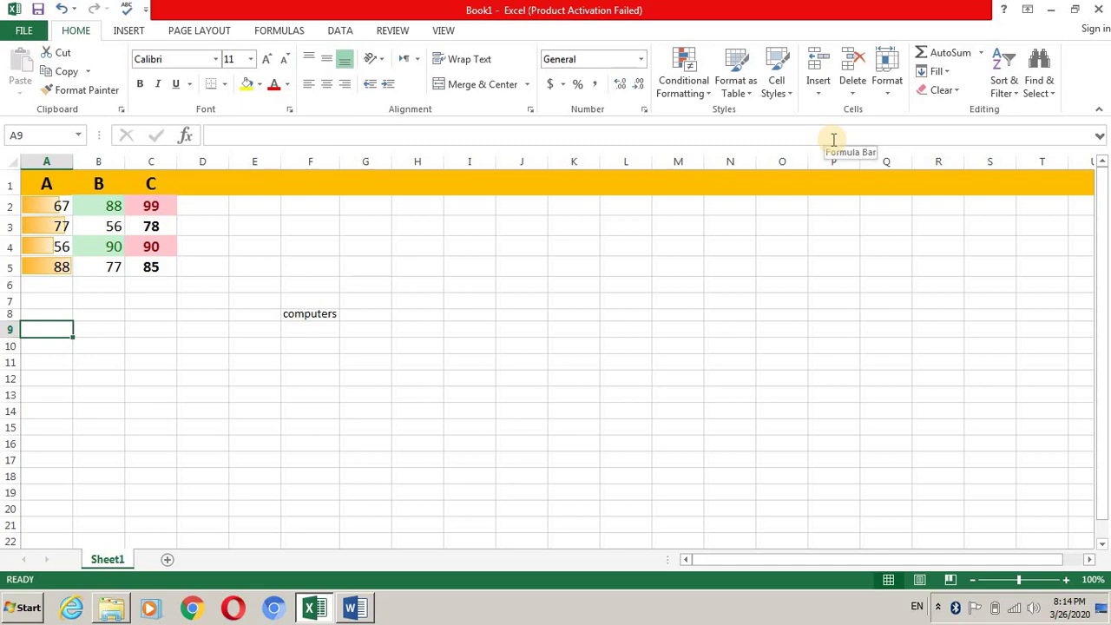
Step: Apply AutoFit Row Height to the current row twice
{"action": "left_click", "coordinate": [888, 98]}
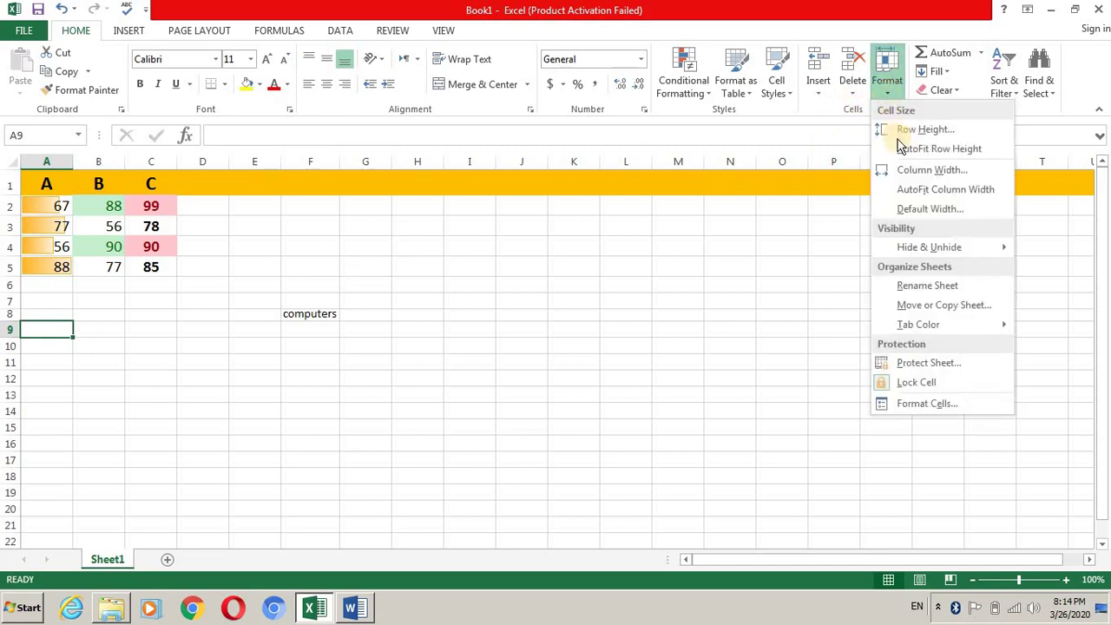
{"action": "left_click", "coordinate": [902, 151]}
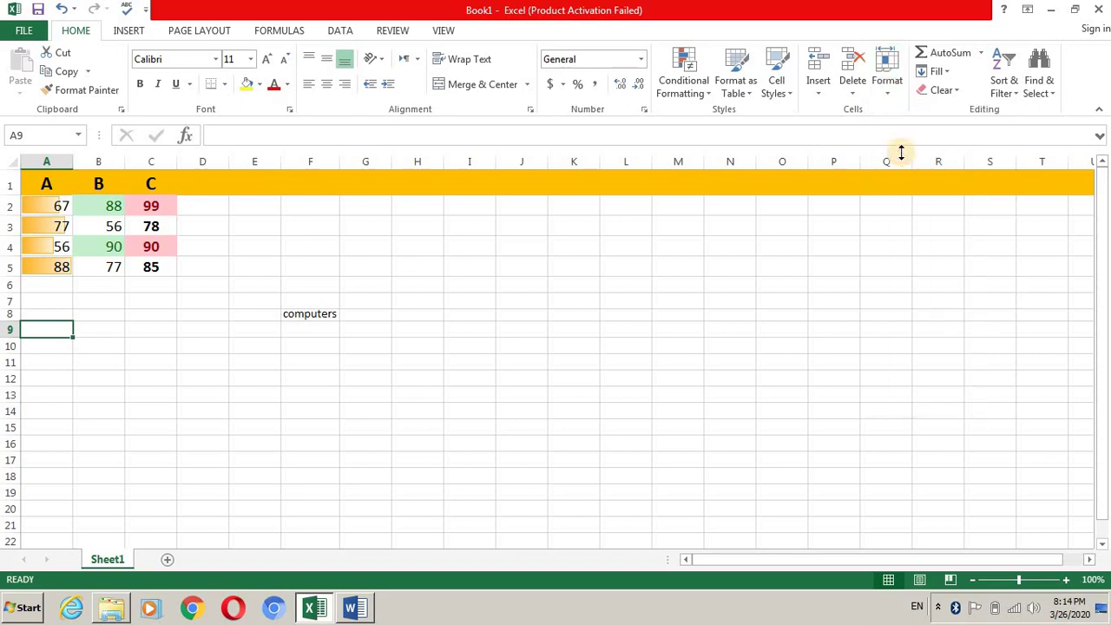
{"action": "left_click", "coordinate": [888, 97]}
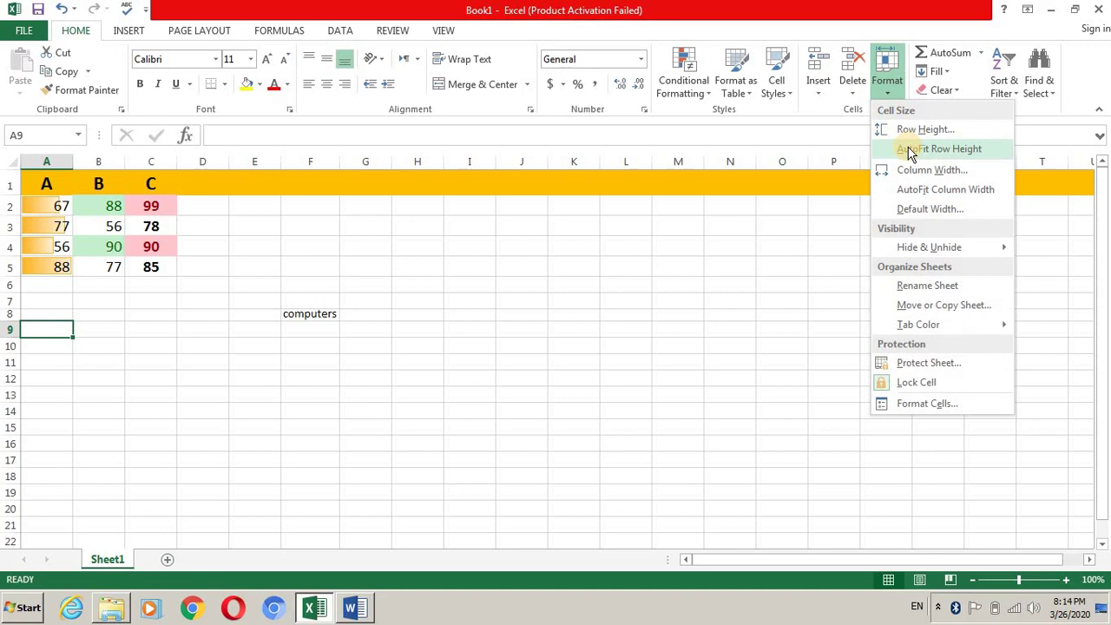
{"action": "left_click", "coordinate": [909, 149]}
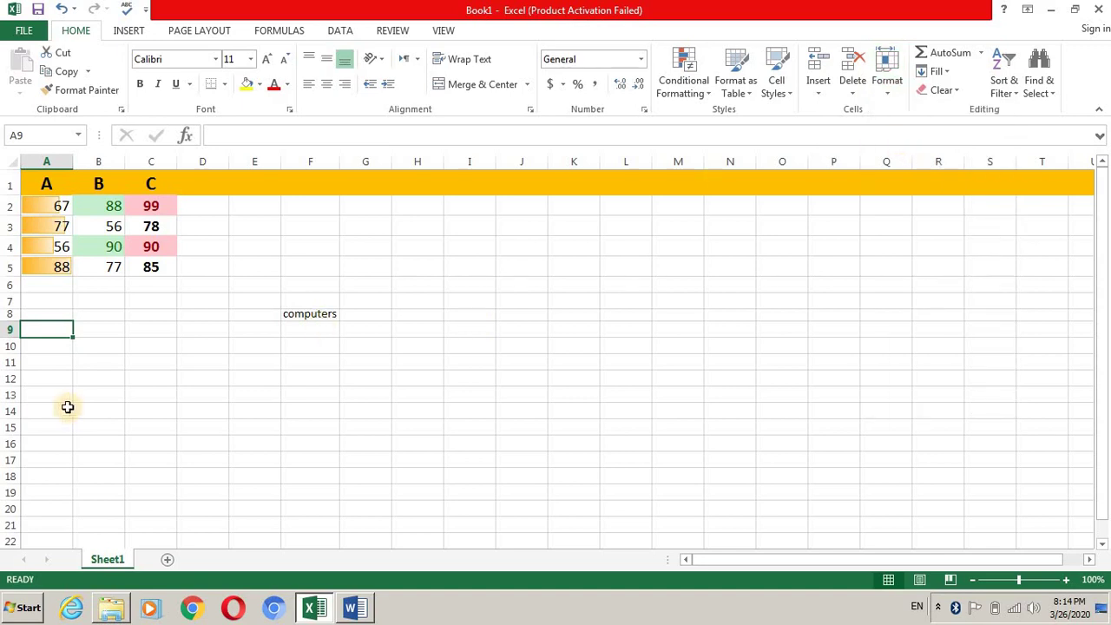
Step: Squash row 8 until 'computers' is cut off, then AutoFit its height
{"action": "left_click", "coordinate": [35, 314]}
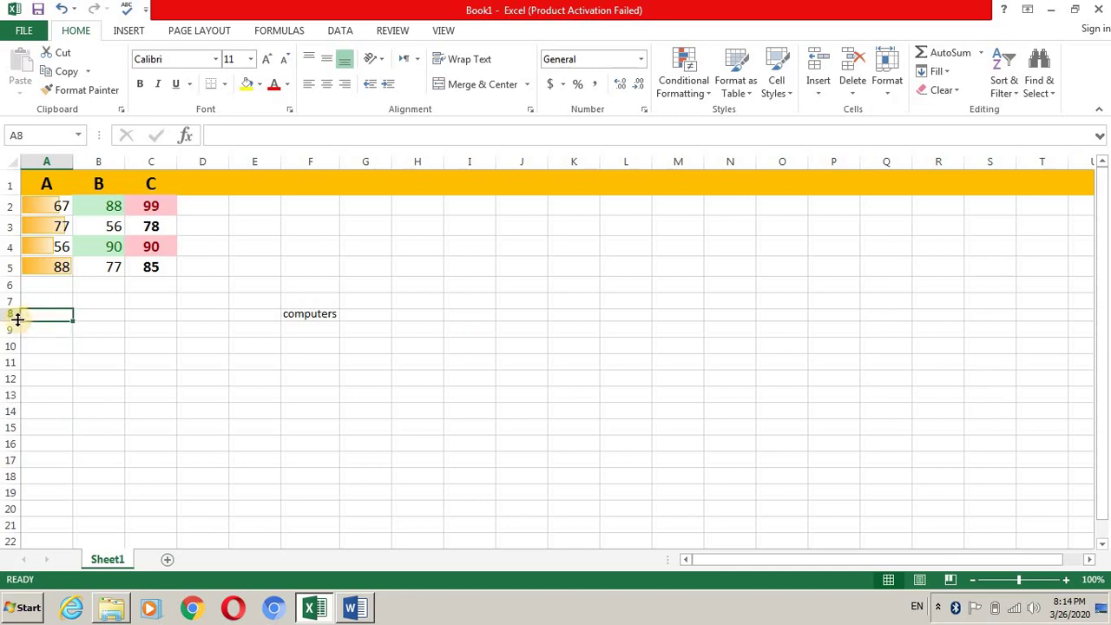
{"action": "left_click_drag", "start_coordinate": [17, 320], "coordinate": [17, 314]}
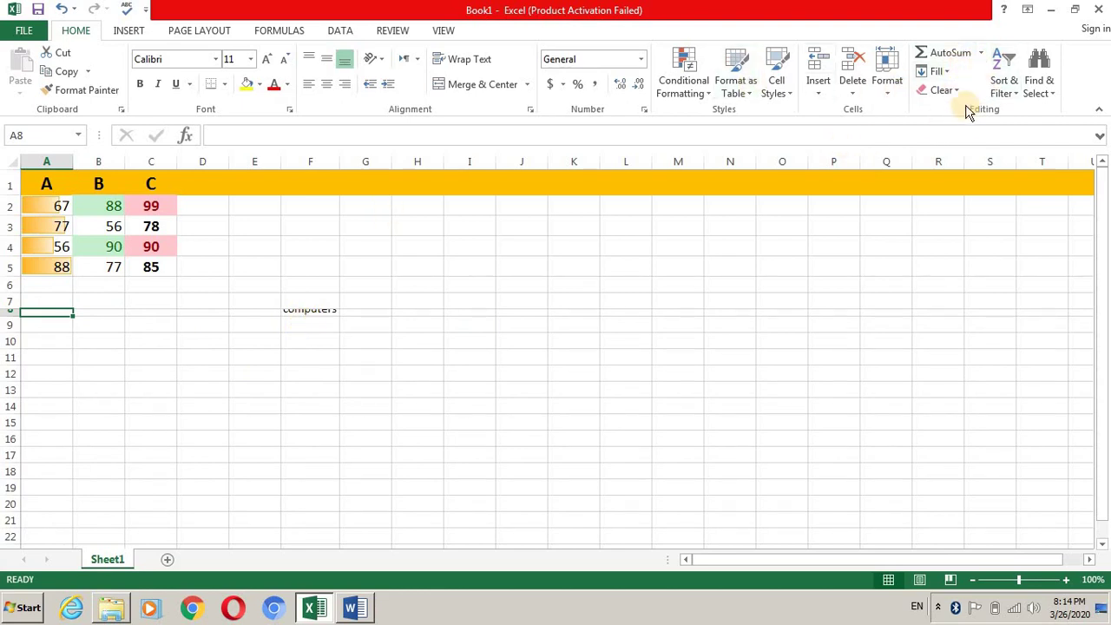
{"action": "left_click", "coordinate": [888, 94]}
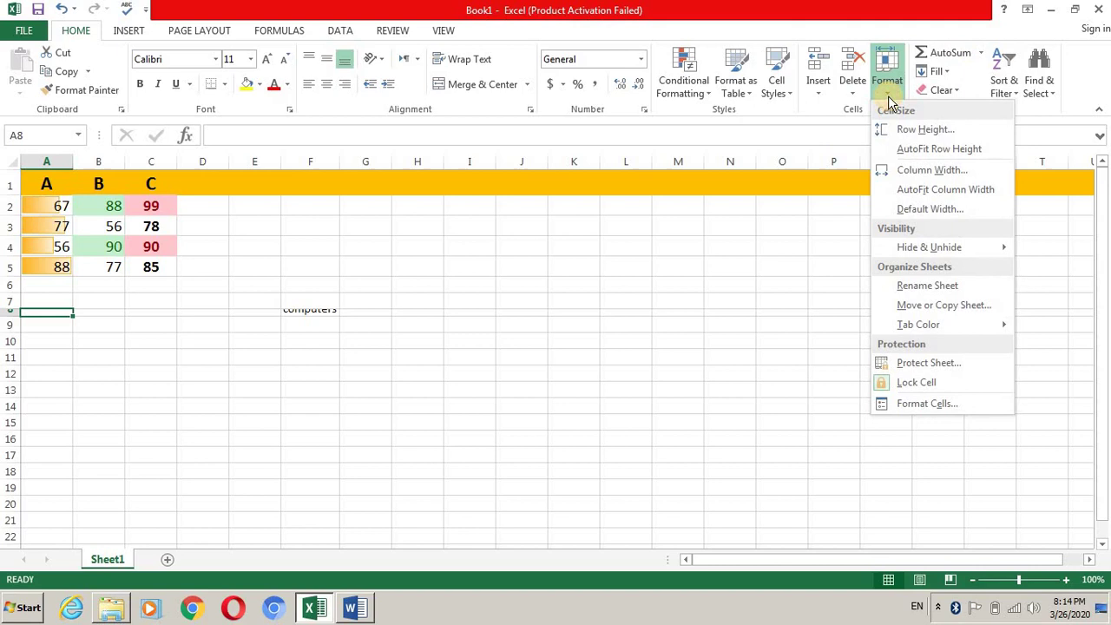
{"action": "left_click", "coordinate": [908, 151]}
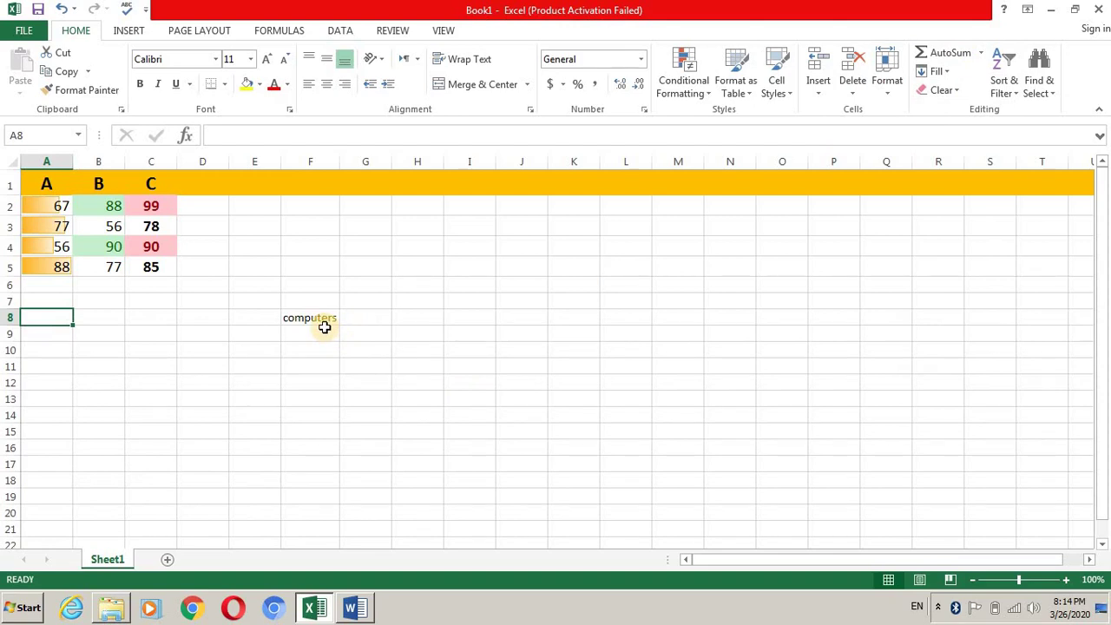
Step: Read the Word notes on Hiding and Unhiding Rows and Columns, then return to Excel
{"action": "left_click", "coordinate": [351, 618]}
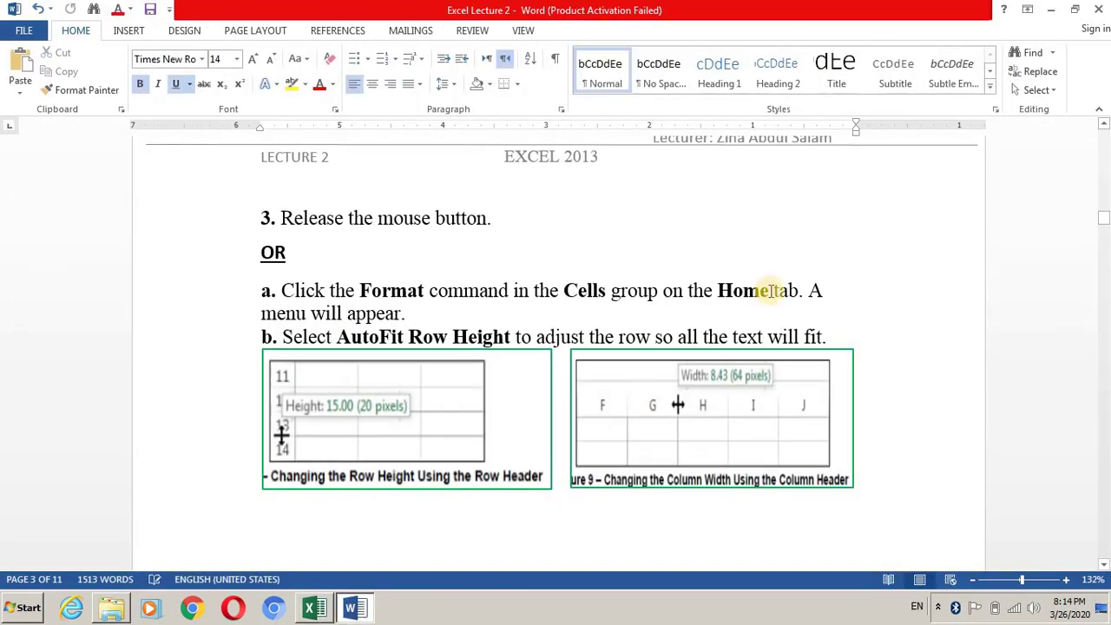
{"action": "left_click_drag", "start_coordinate": [1103, 219], "coordinate": [1105, 235]}
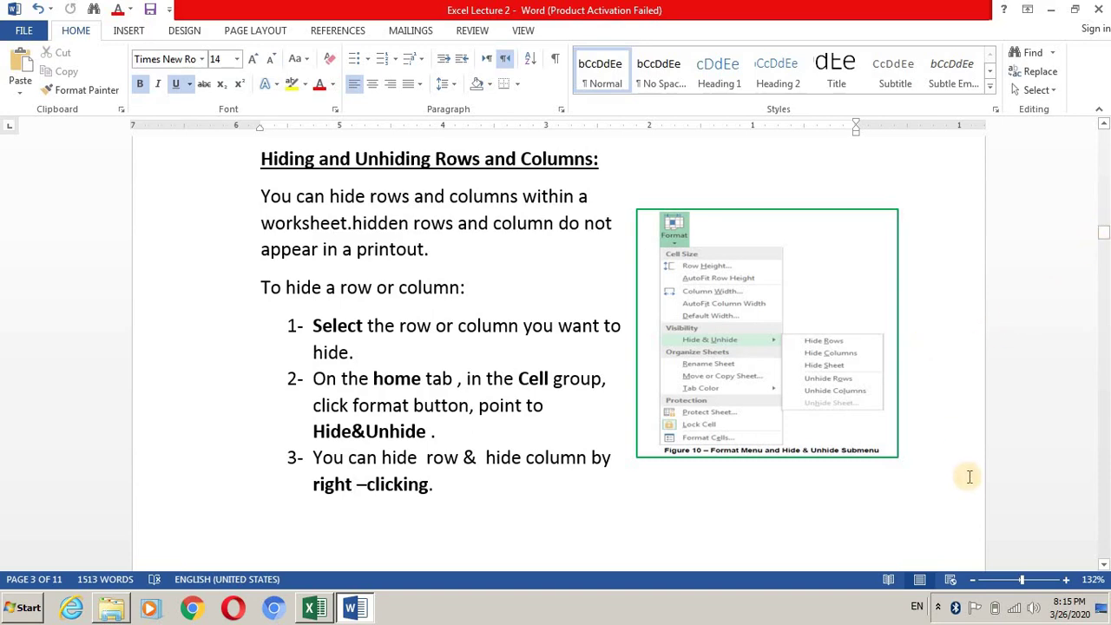
{"action": "left_click", "coordinate": [1104, 566]}
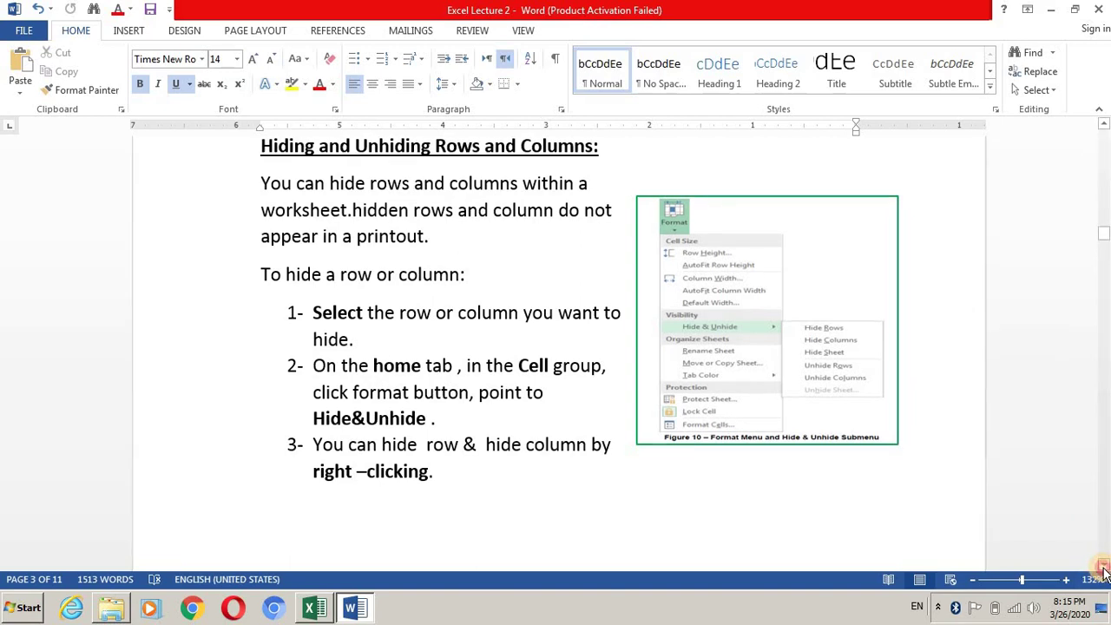
{"action": "left_click_drag", "start_coordinate": [1104, 566], "coordinate": [1104, 569]}
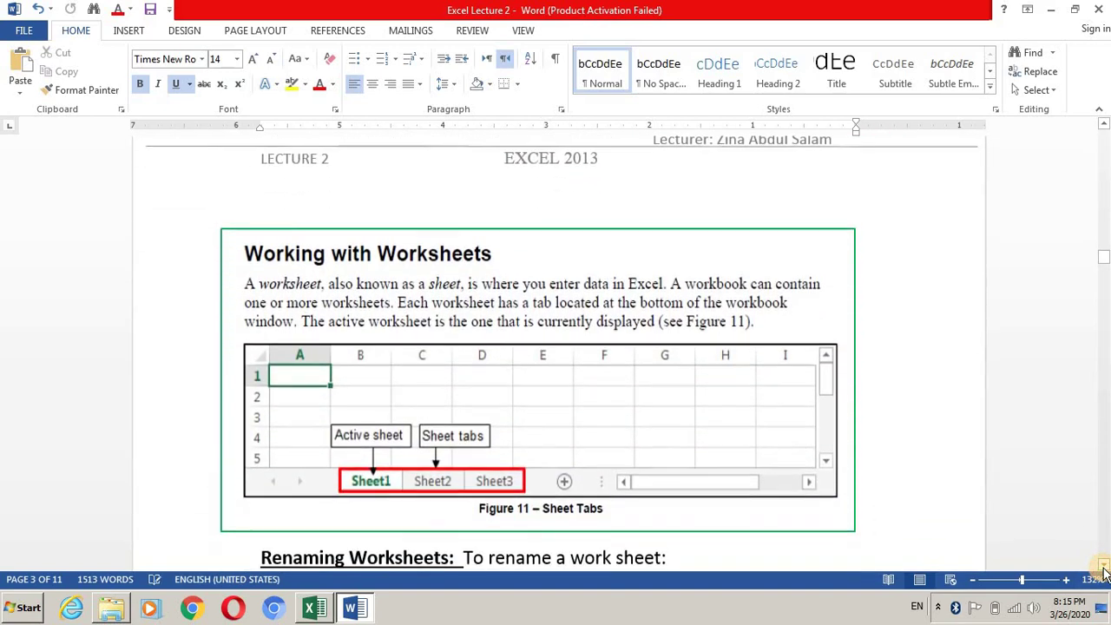
{"action": "left_click", "coordinate": [315, 609]}
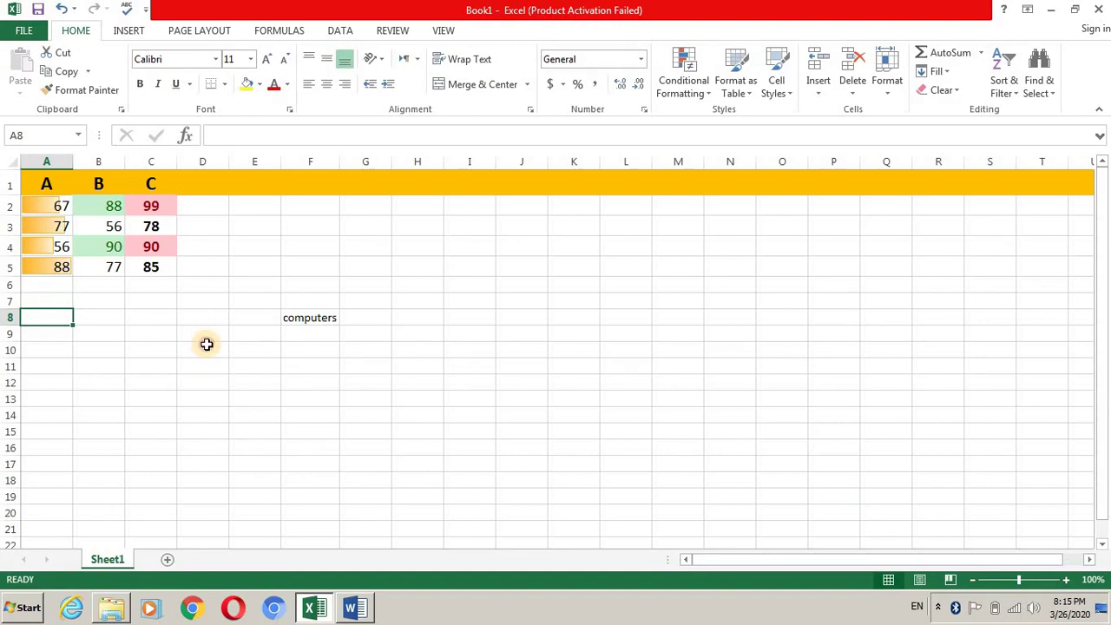
Step: Select column B and hide it with Format > Hide & Unhide > Hide Columns
{"action": "left_click", "coordinate": [207, 344]}
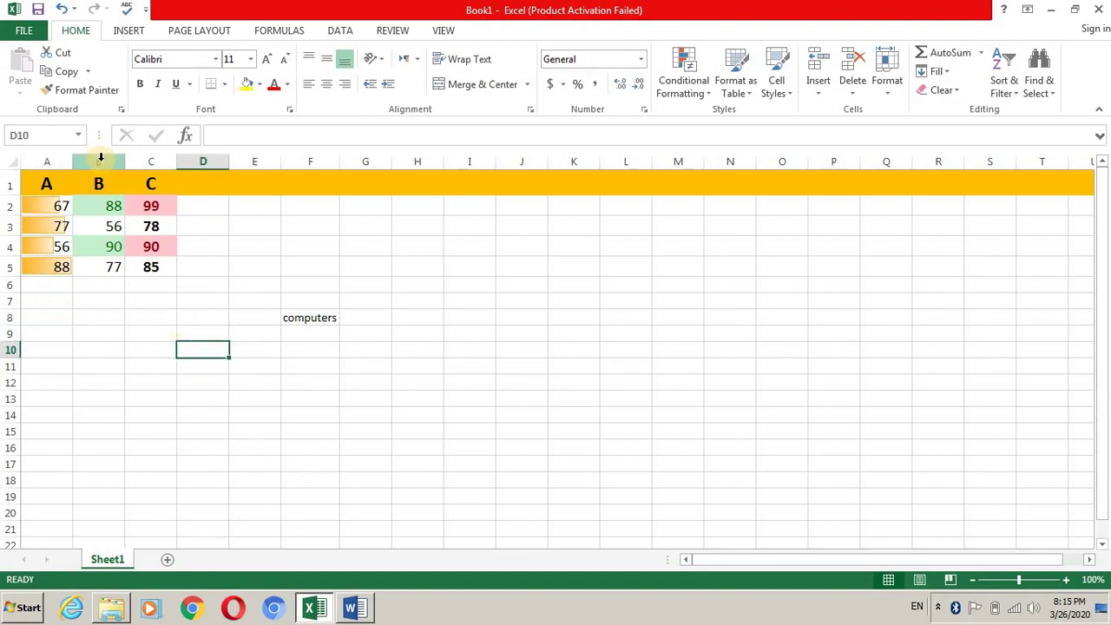
{"action": "left_click", "coordinate": [100, 157]}
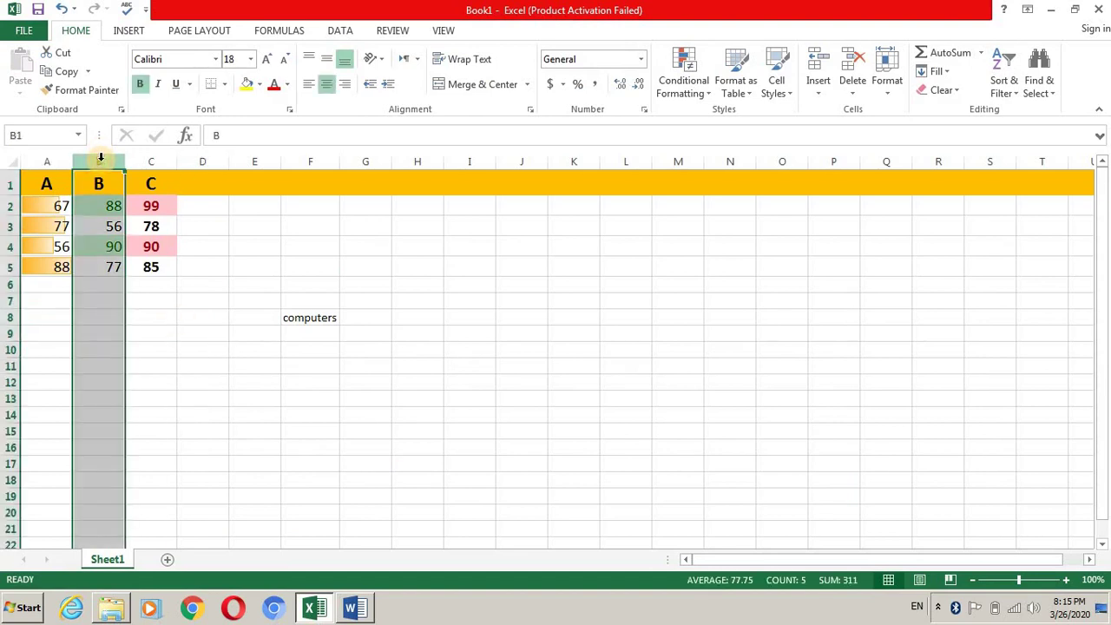
{"action": "left_click", "coordinate": [888, 93]}
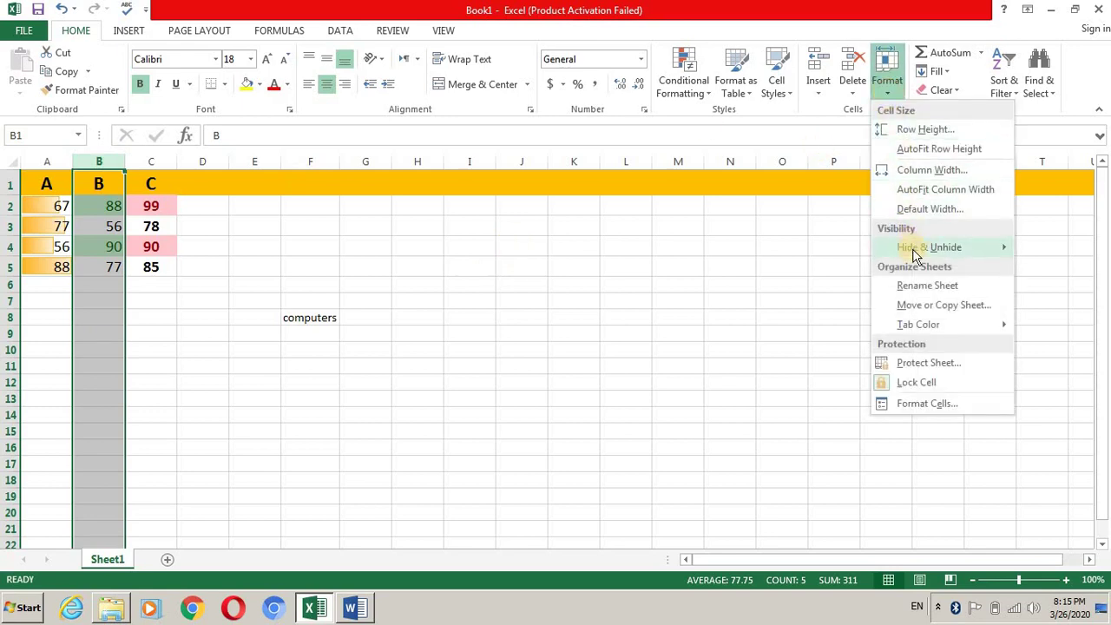
{"action": "mouse_move", "coordinate": [914, 253]}
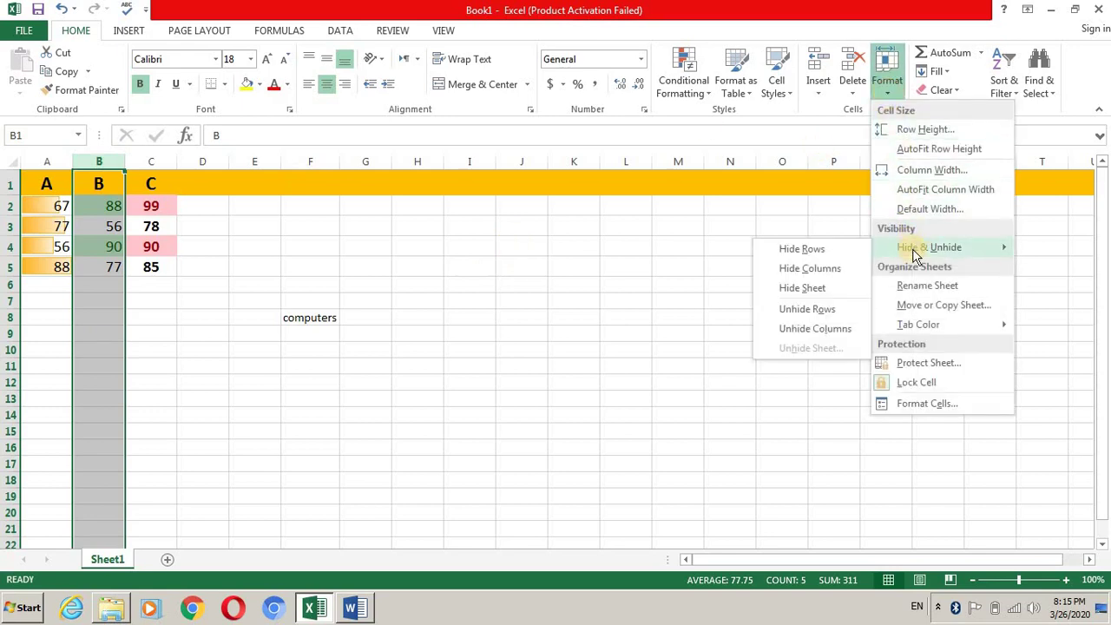
{"action": "left_click", "coordinate": [837, 273]}
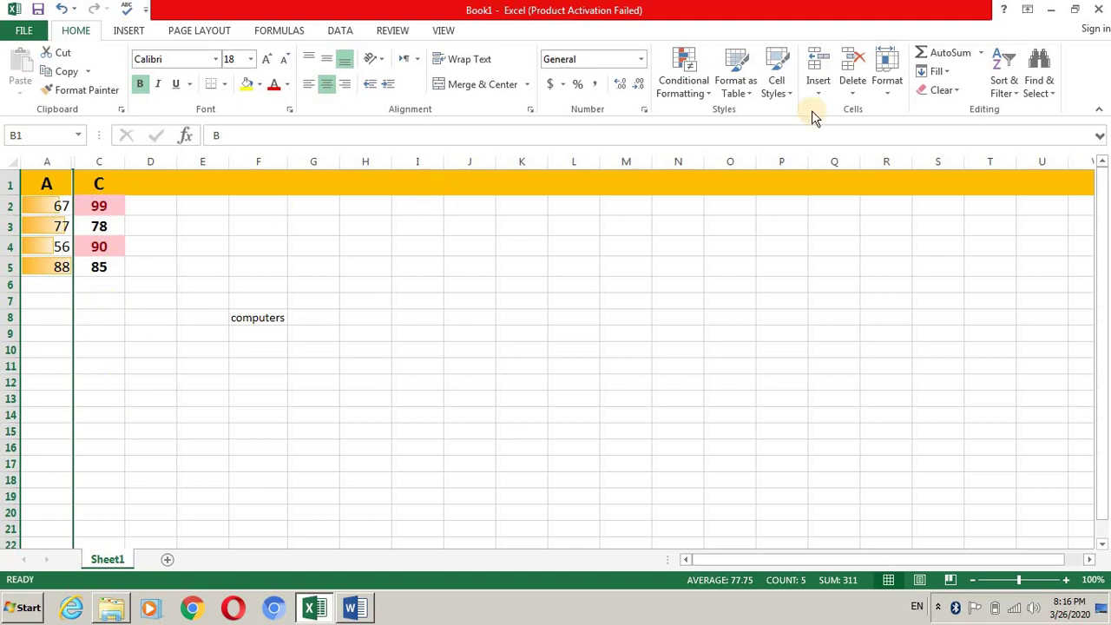
Step: Restore column B with Unhide Columns, then select cell I12 to clear the selection
{"action": "left_click", "coordinate": [887, 93]}
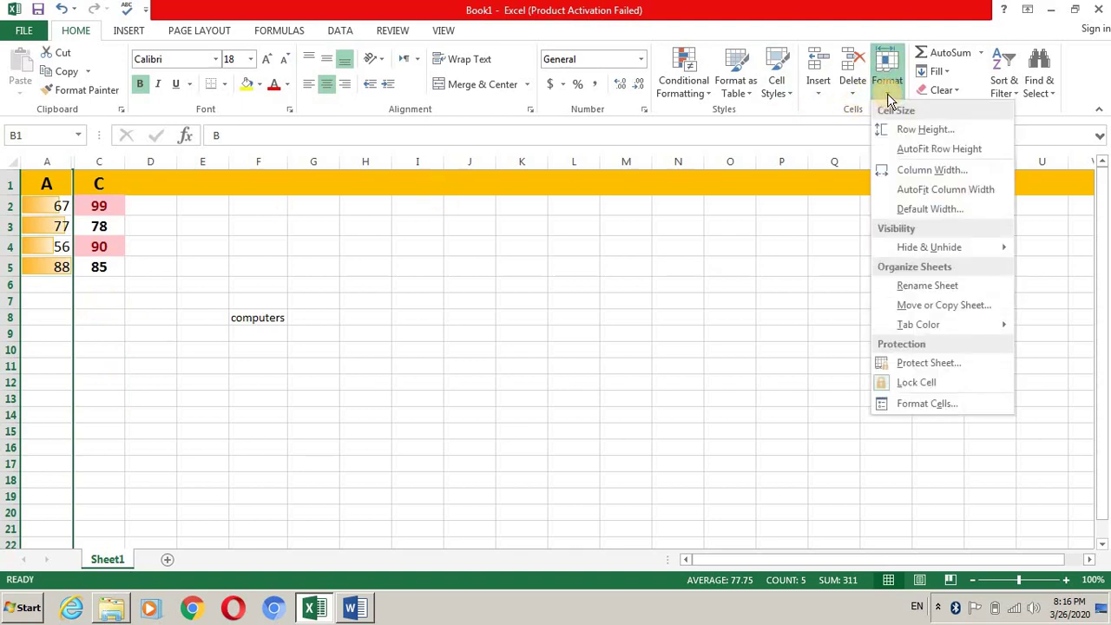
{"action": "mouse_move", "coordinate": [916, 245]}
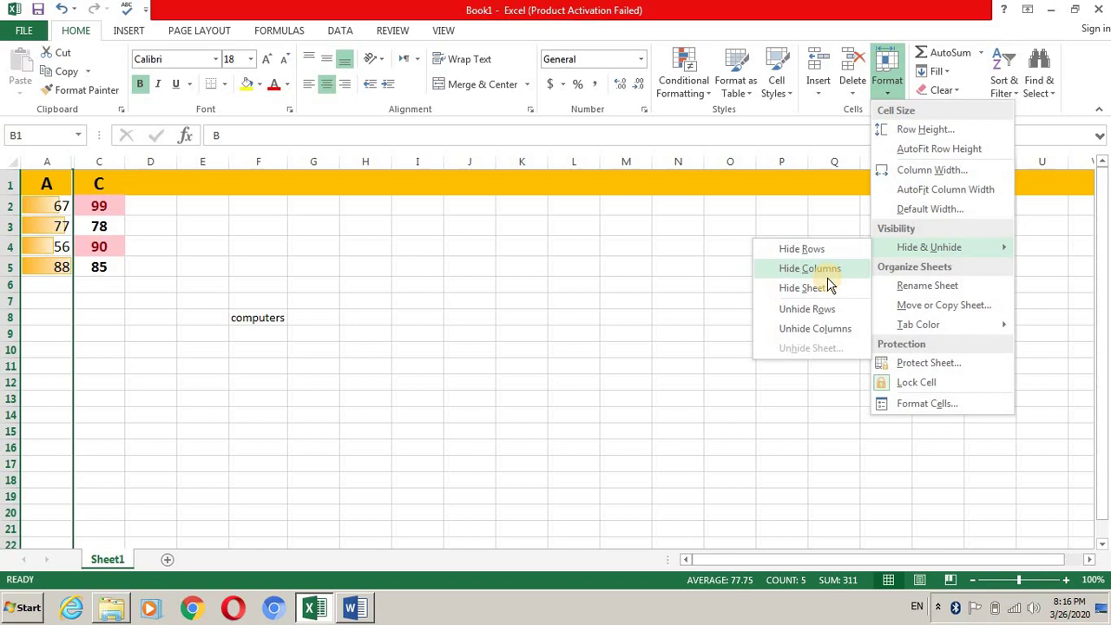
{"action": "left_click", "coordinate": [827, 329]}
{"action": "left_click", "coordinate": [444, 387]}
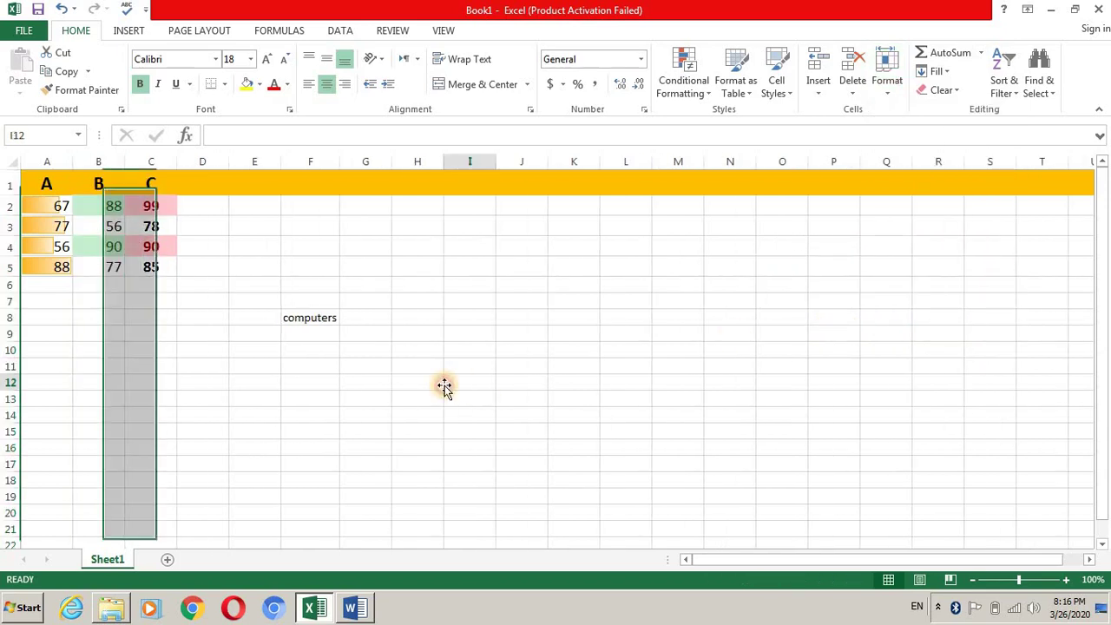